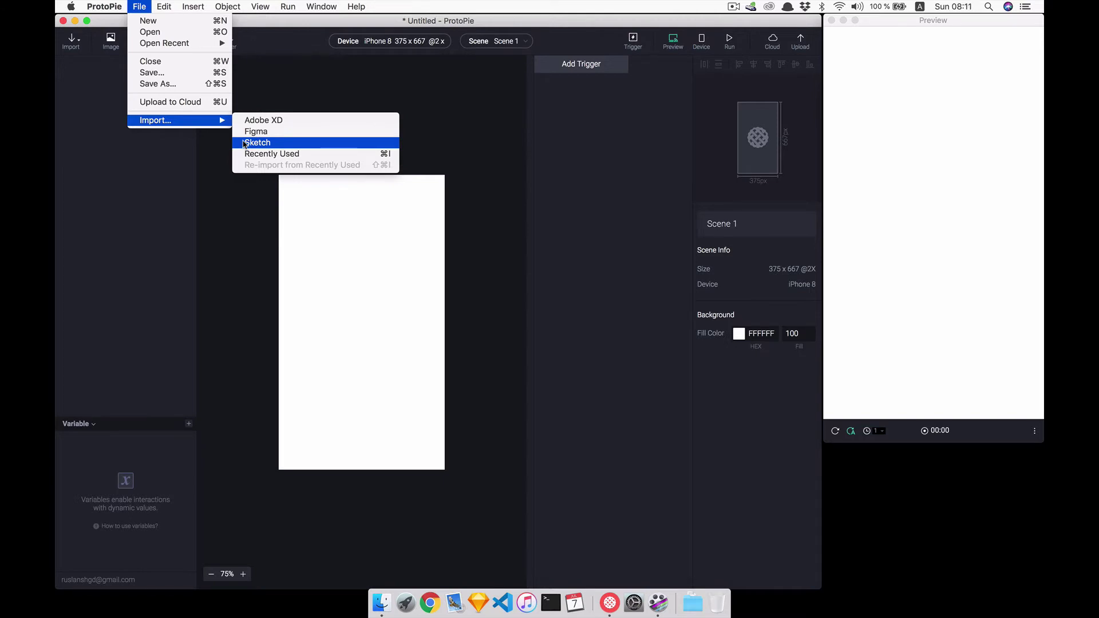
# Step: Open the Edit menu to see commands such as Paste with Interaction Pieces
pyautogui.click(164, 7)
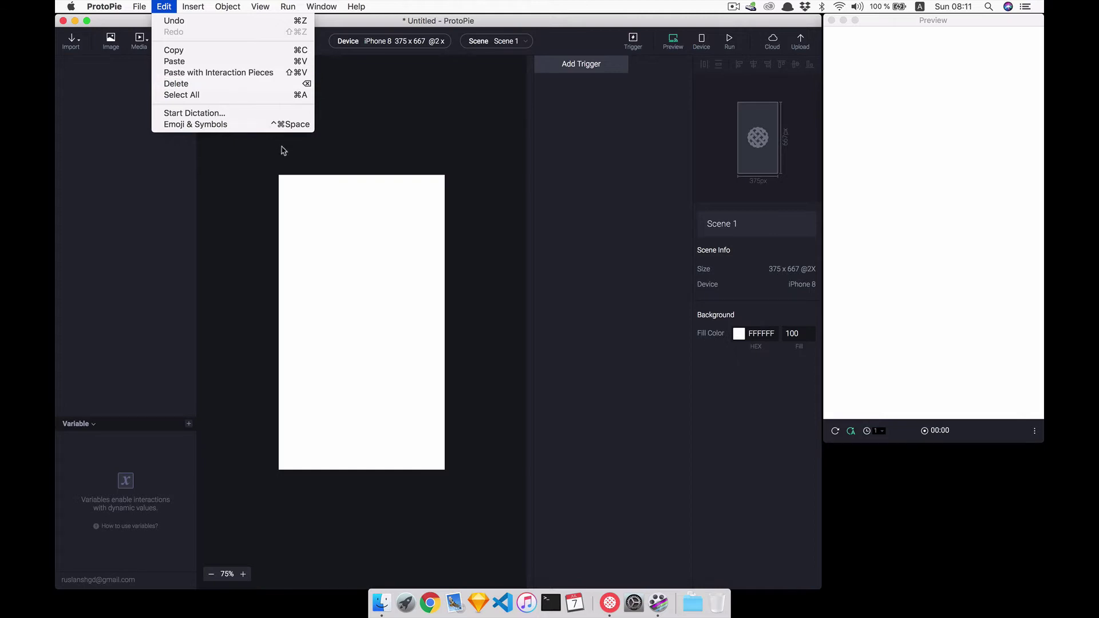
# Step: Paste a 100x100 rectangle, place it at 65, 39, and give it a Tap trigger
pyautogui.press('super+shift+v')
pyautogui.moveTo(323, 205); pyautogui.dragTo(344, 222)
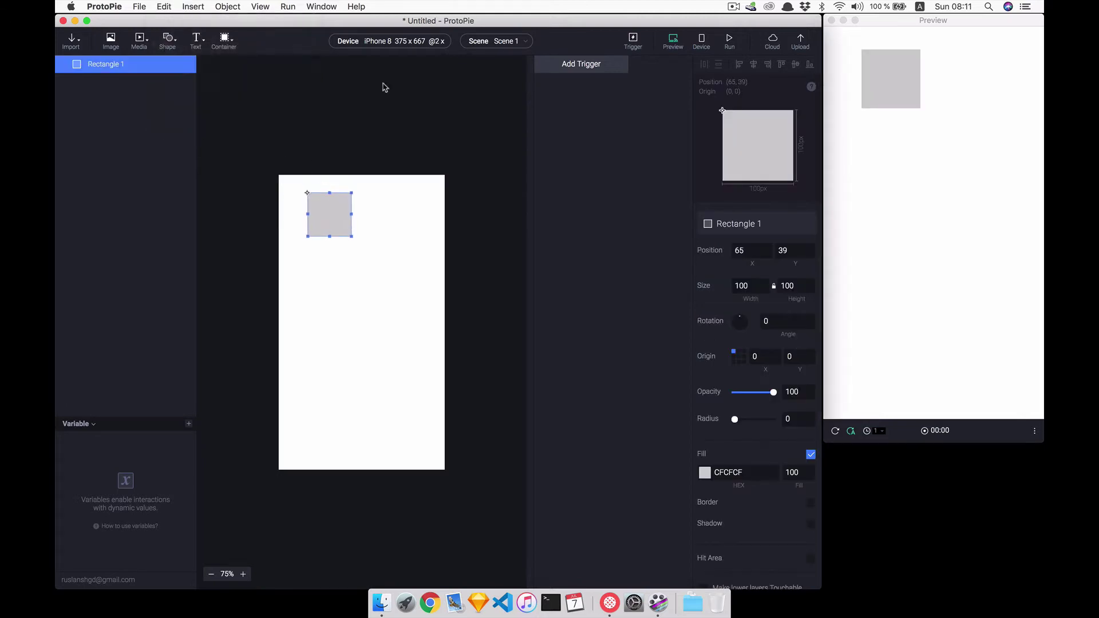
pyautogui.click(548, 68)
pyautogui.click(563, 99)
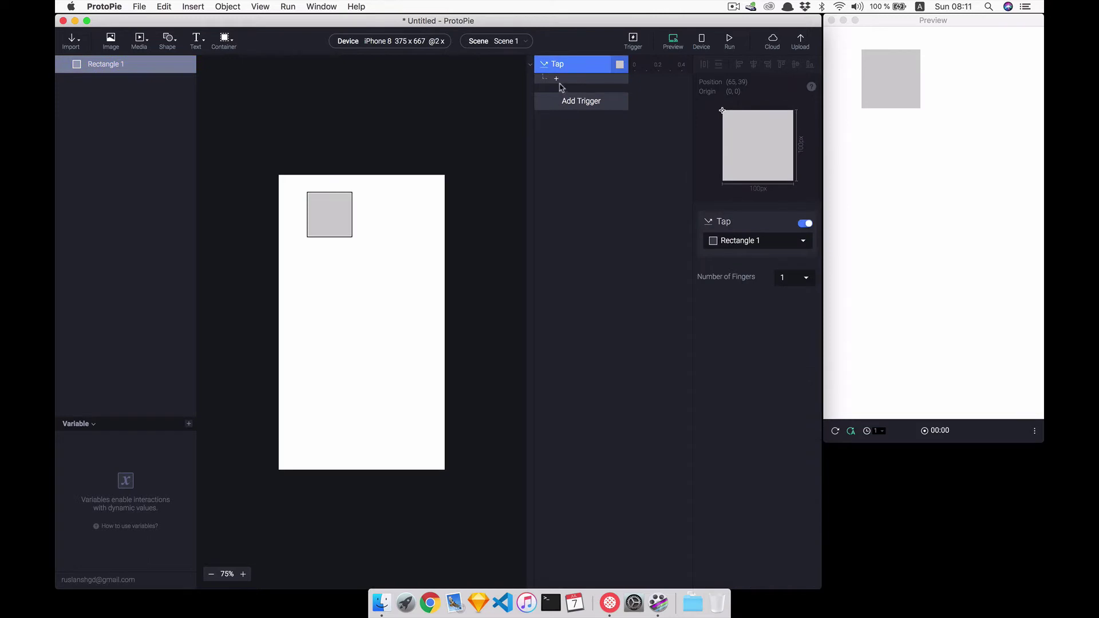
# Step: Add a Move response to Rectangle 1 that moves it to X 20
pyautogui.click(559, 82)
pyautogui.click(569, 98)
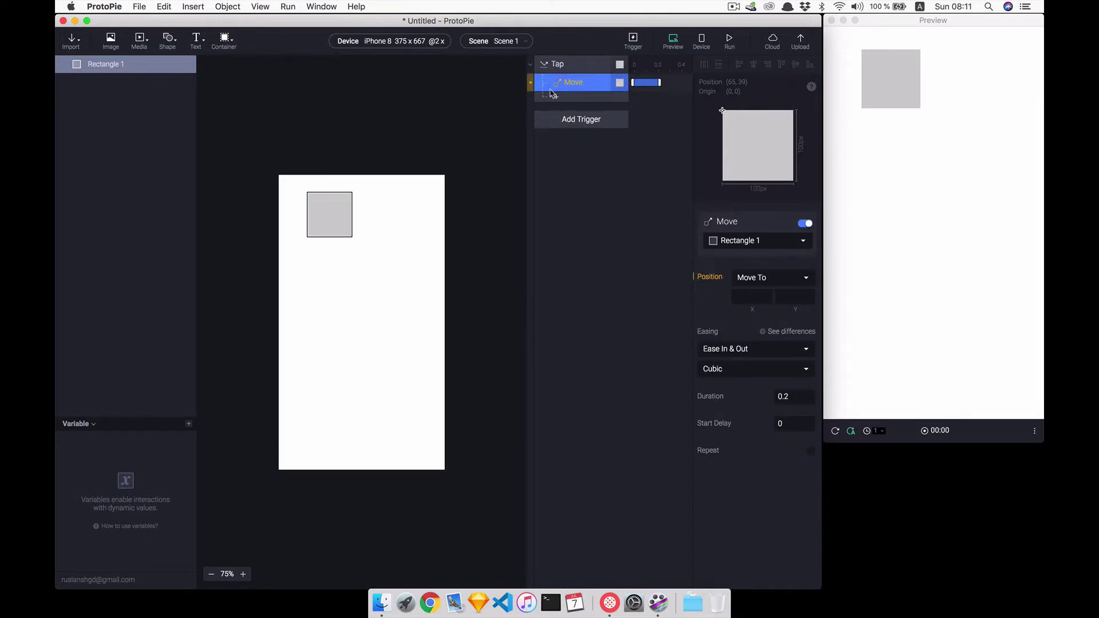
pyautogui.click(744, 296)
pyautogui.write('20')
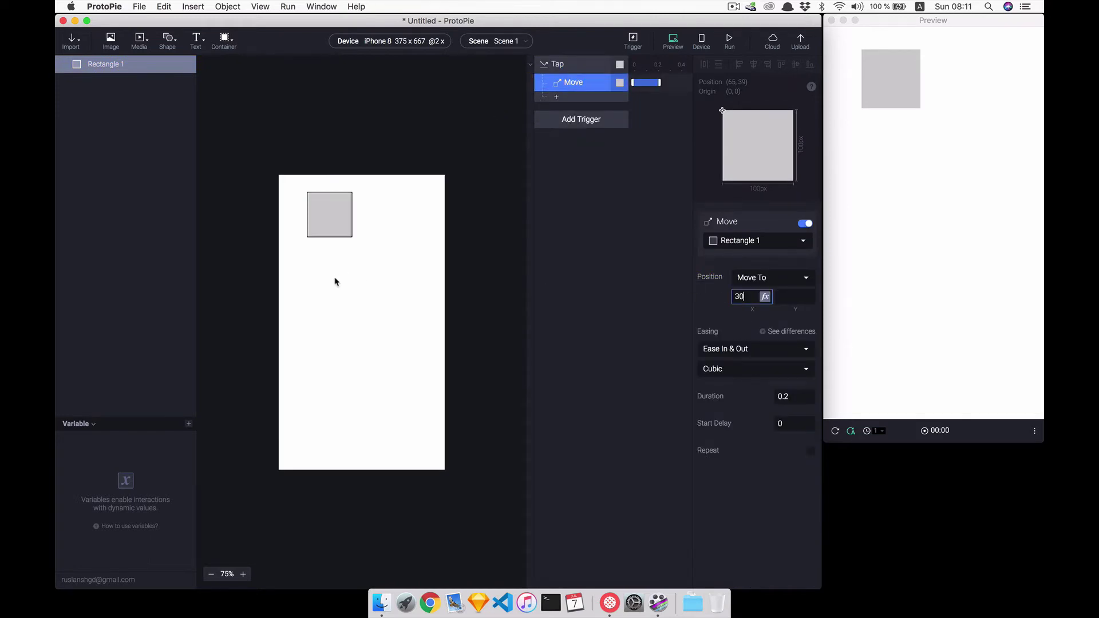
pyautogui.click(338, 280)
# Step: Move Rectangle 1 above the screen's top edge, and place a duplicate at 137.5, 190
pyautogui.click(329, 232)
pyautogui.moveTo(331, 224); pyautogui.dragTo(348, 165)
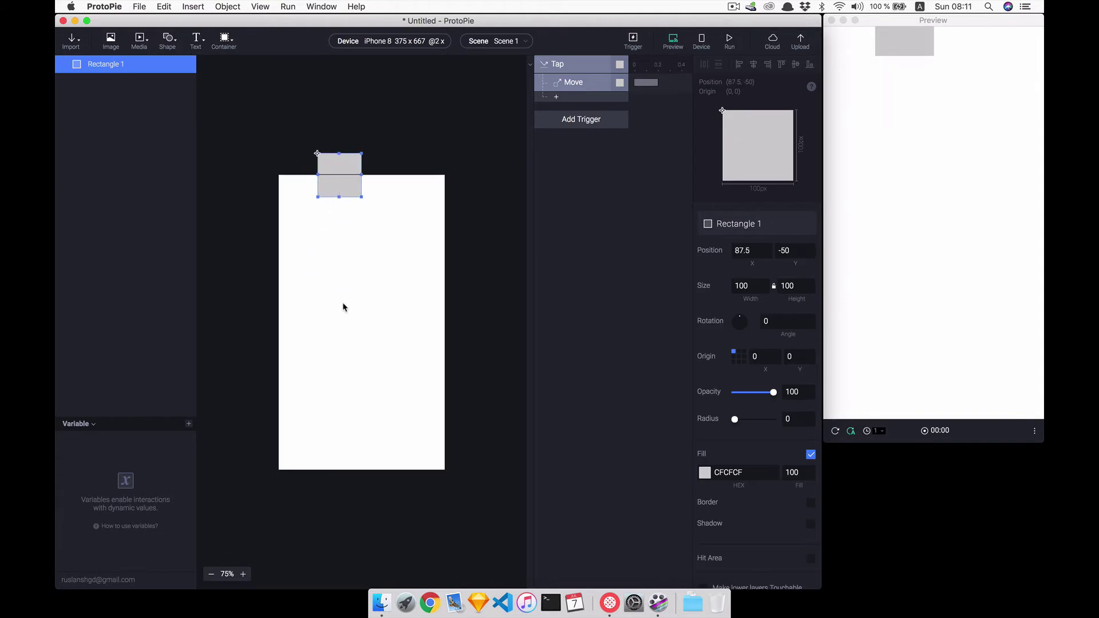
pyautogui.press('Escape')
pyautogui.press('super+d')
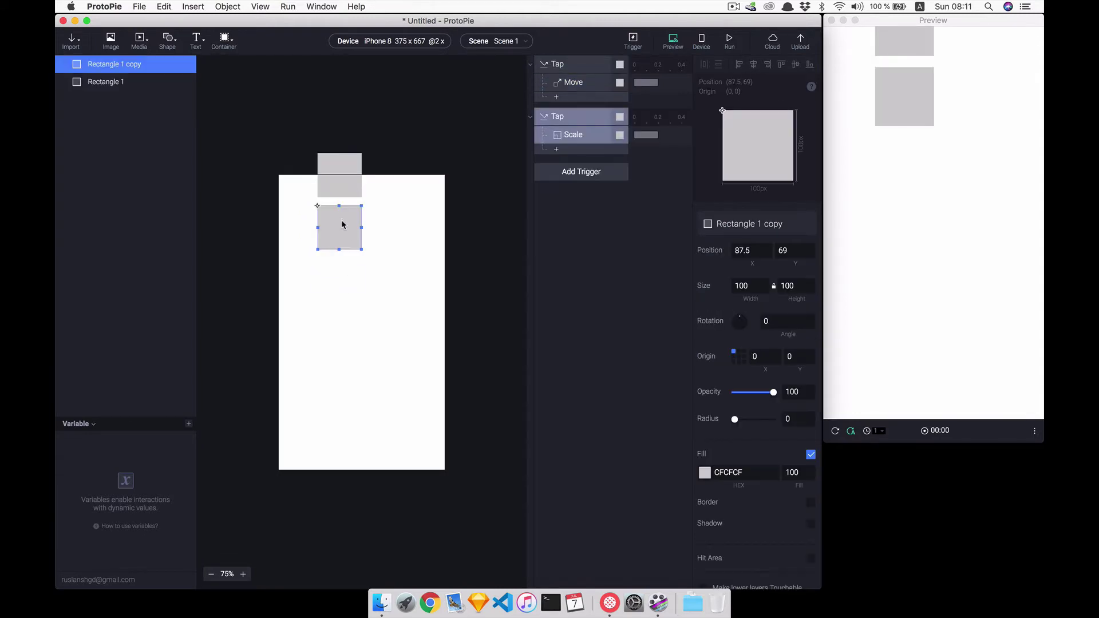
pyautogui.moveTo(344, 227); pyautogui.dragTo(368, 284)
# Step: Select both rectangles and delete them, keeping their Tap interactions
pyautogui.click(164, 7)
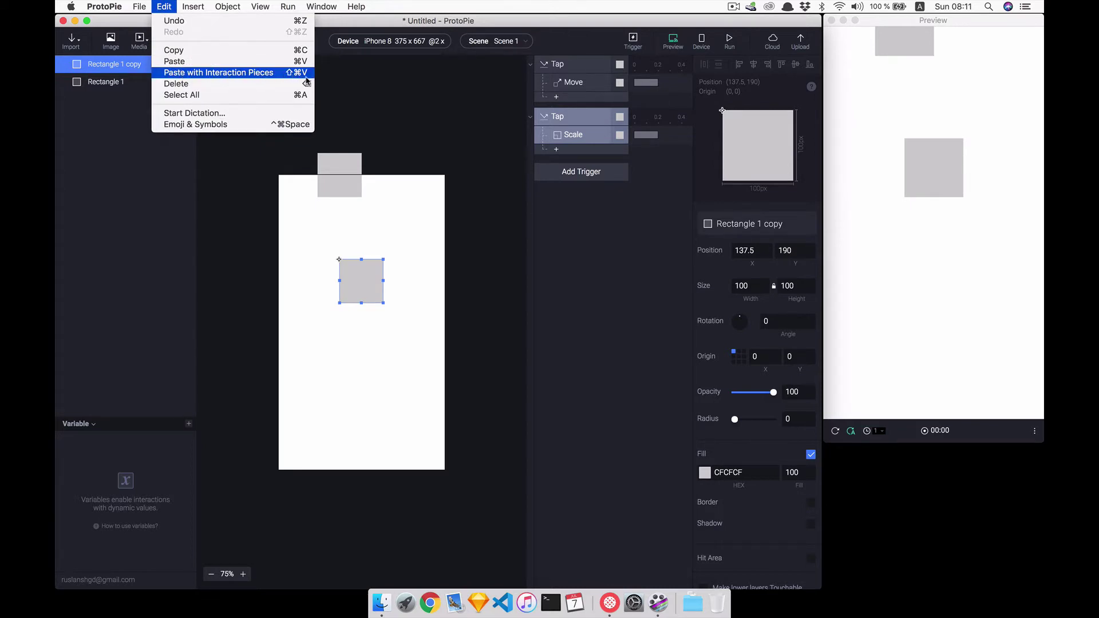
pyautogui.click(561, 119)
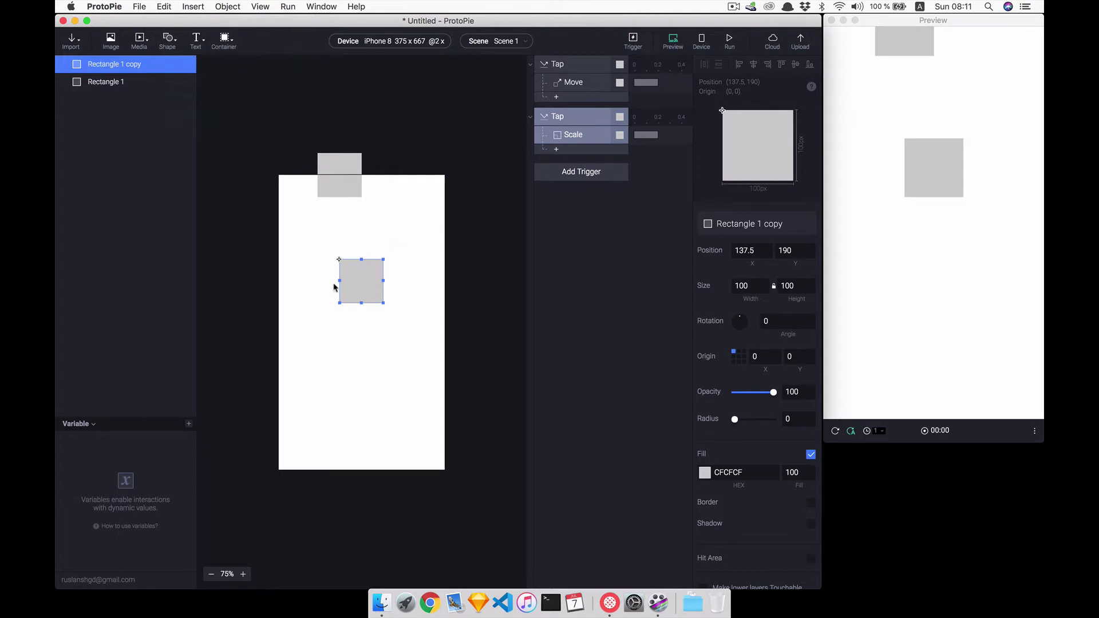
pyautogui.moveTo(300, 311); pyautogui.dragTo(400, 167)
pyautogui.press('Delete')
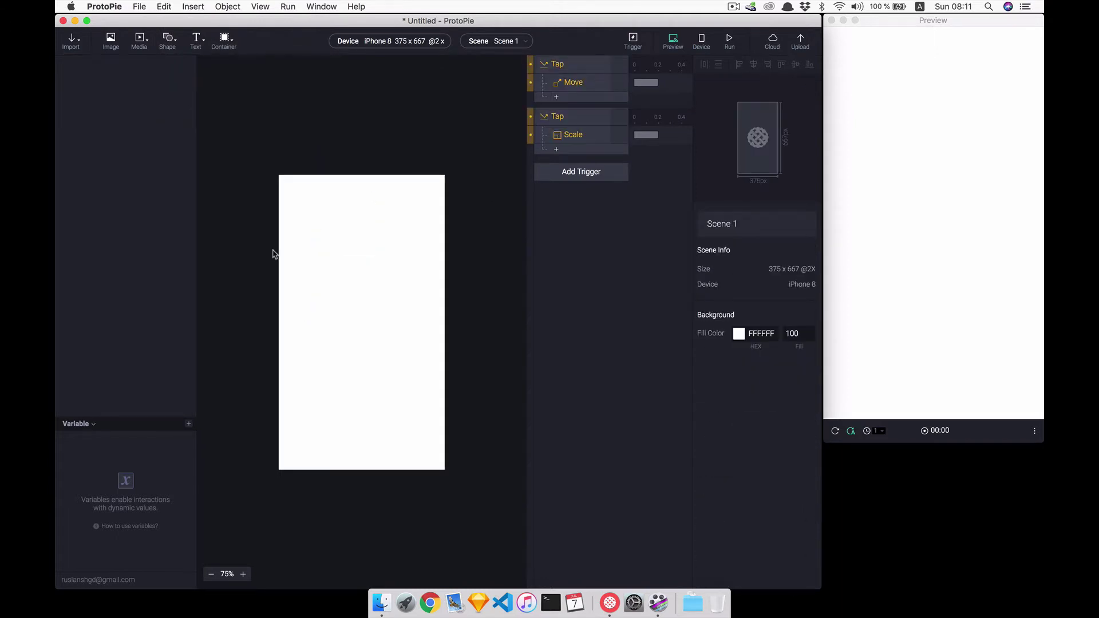
# Step: Browse the menu bar from the Insert menu through to the View menu
pyautogui.click(186, 4)
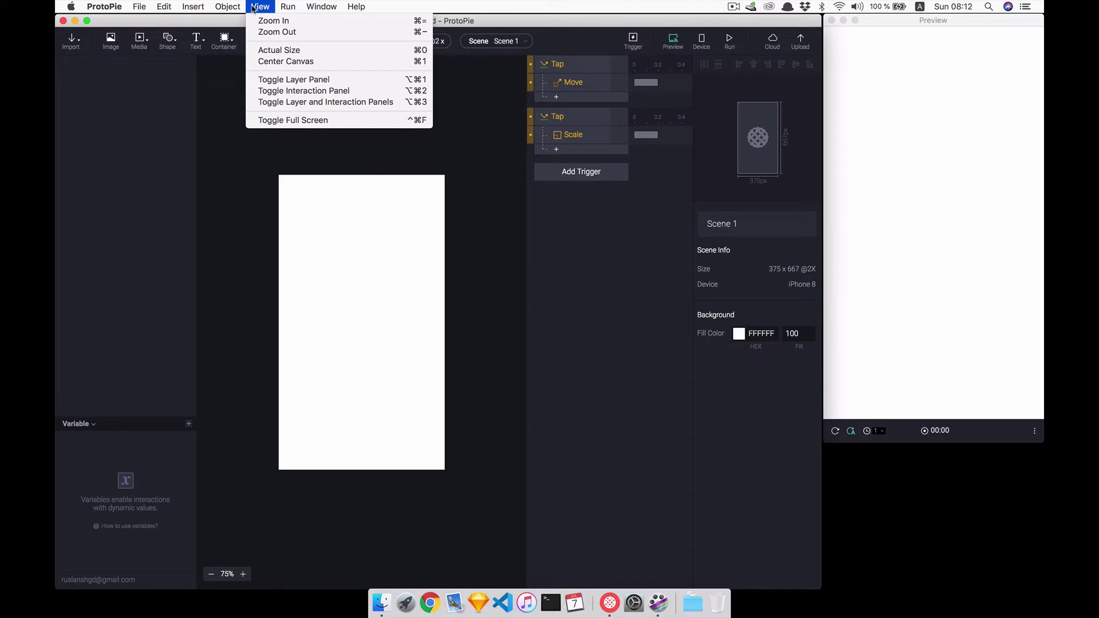
# Step: Hide and then restore the layers panel through the View menu
pyautogui.click(341, 82)
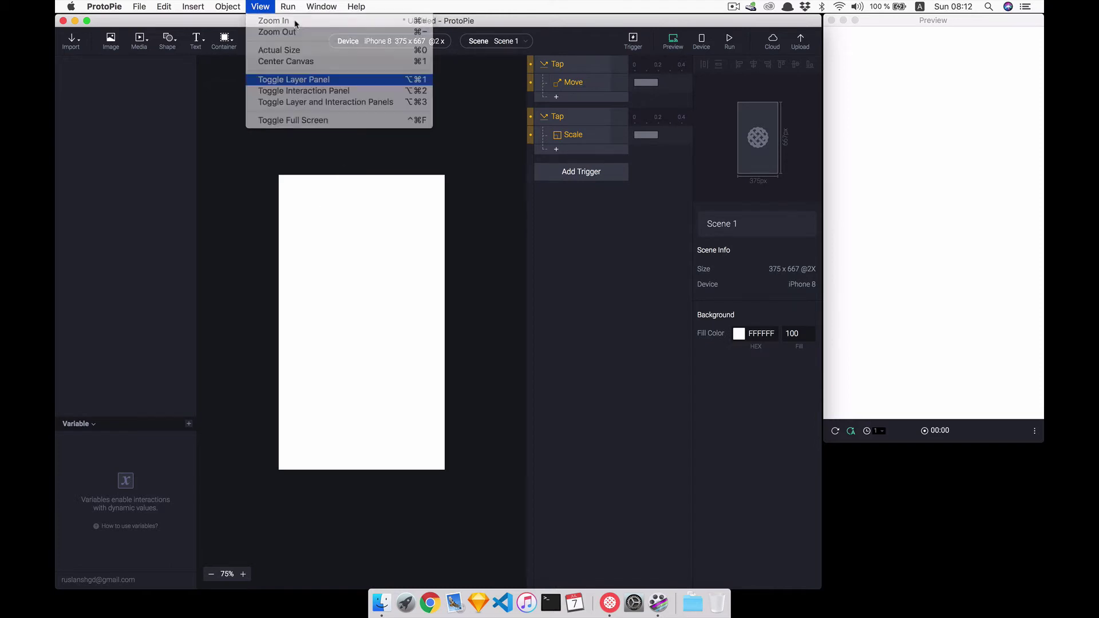
pyautogui.click(260, 7)
pyautogui.click(271, 80)
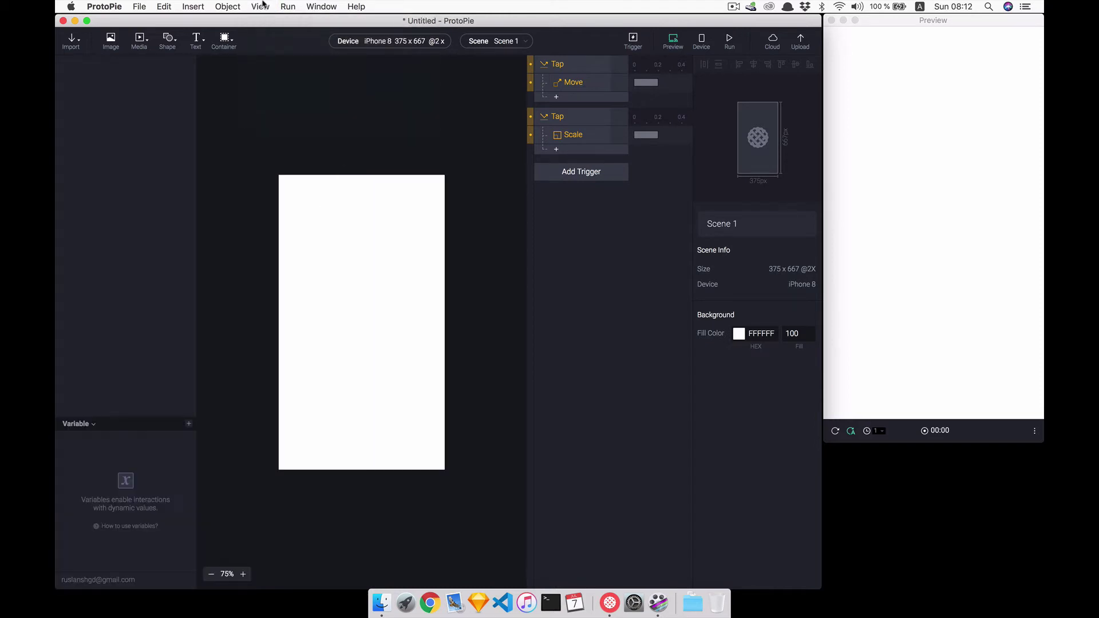
# Step: Hide and restore the interaction panel, then browse the Run menu and close it
pyautogui.click(260, 6)
pyautogui.click(272, 90)
pyautogui.click(261, 6)
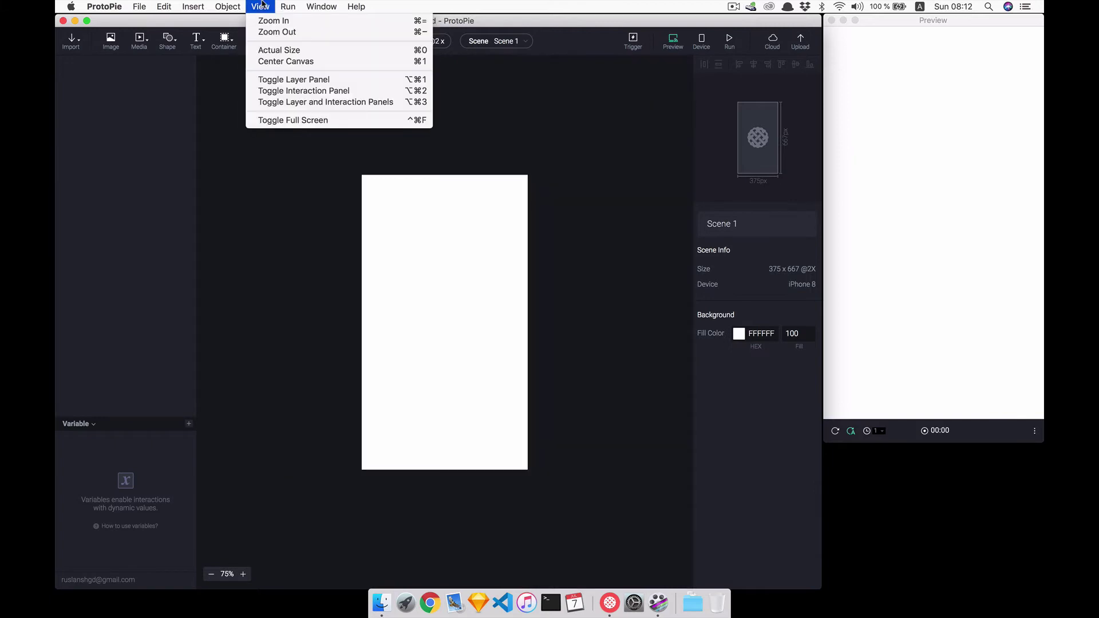
pyautogui.click(266, 92)
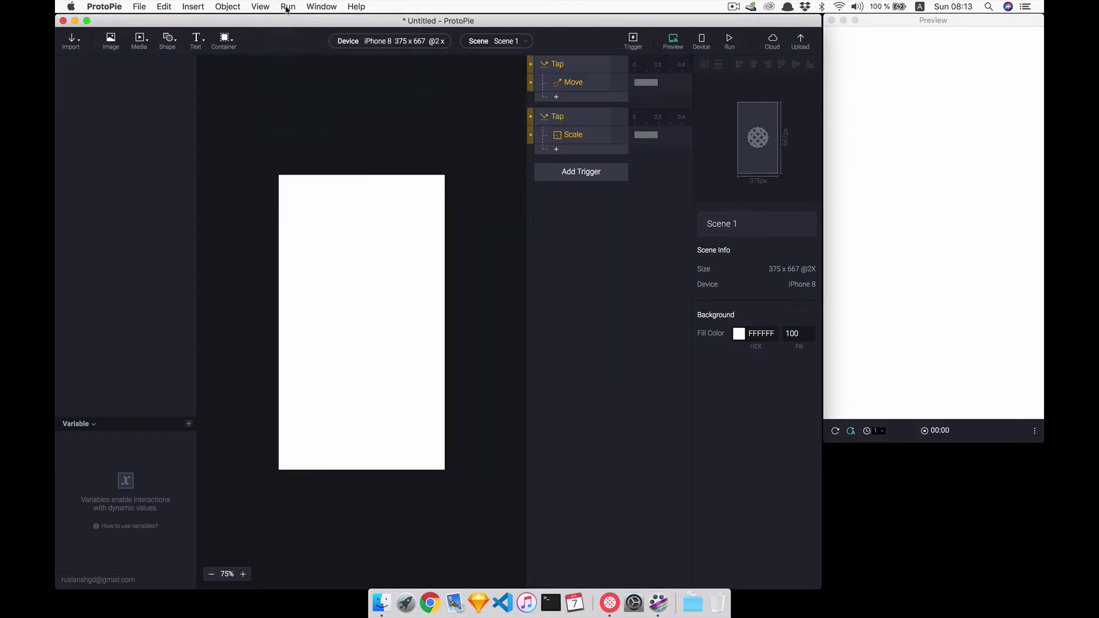
pyautogui.click(288, 6)
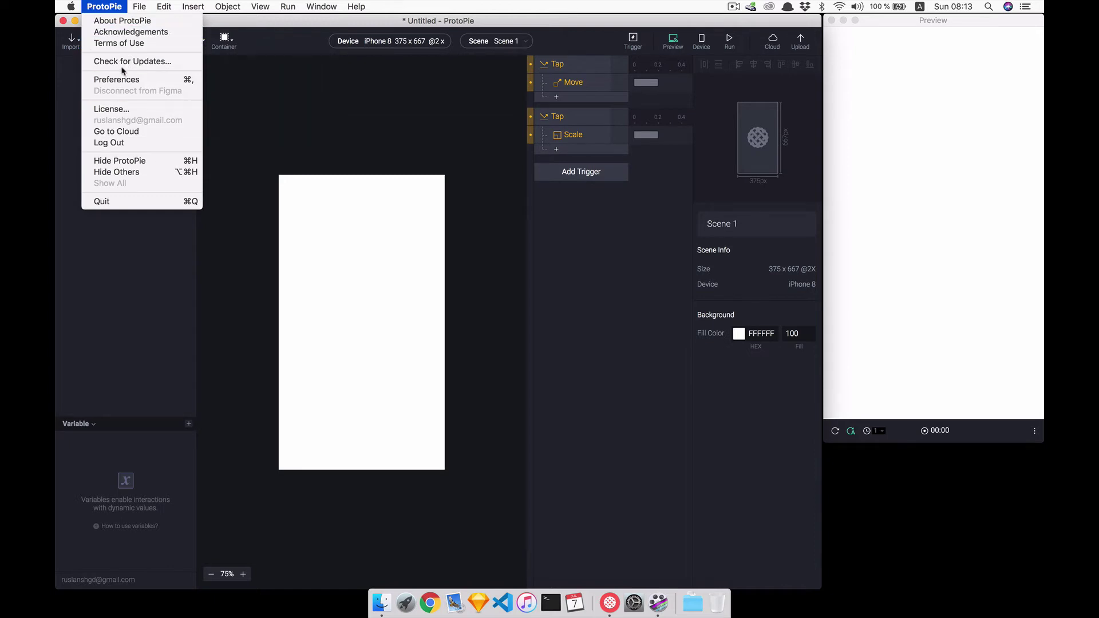
pyautogui.click(293, 39)
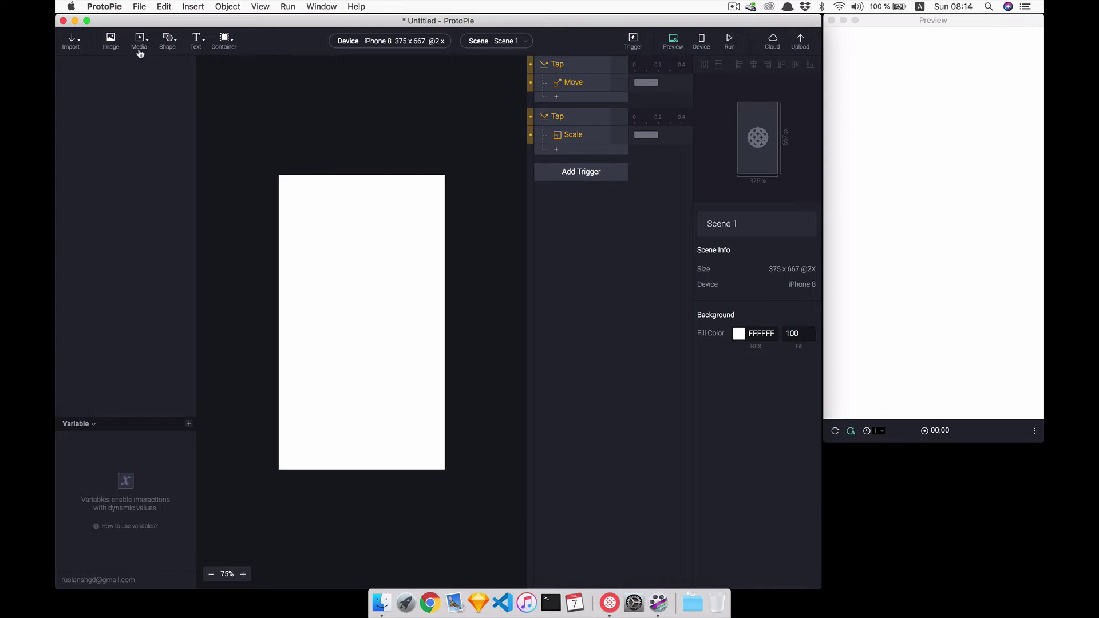
pyautogui.click(72, 42)
pyautogui.click(165, 86)
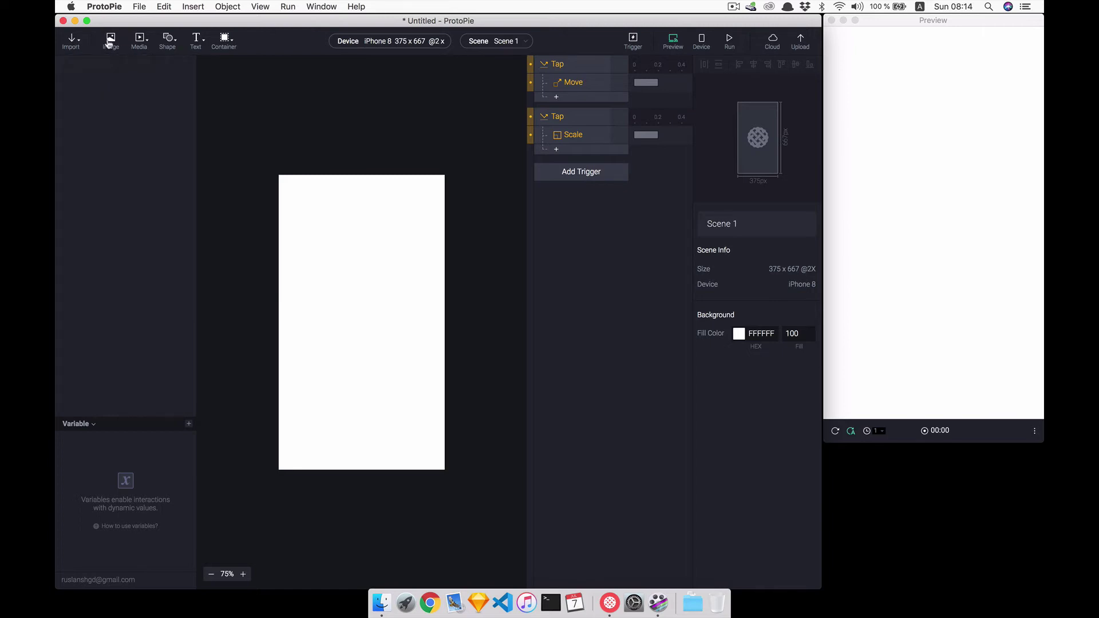
pyautogui.click(148, 44)
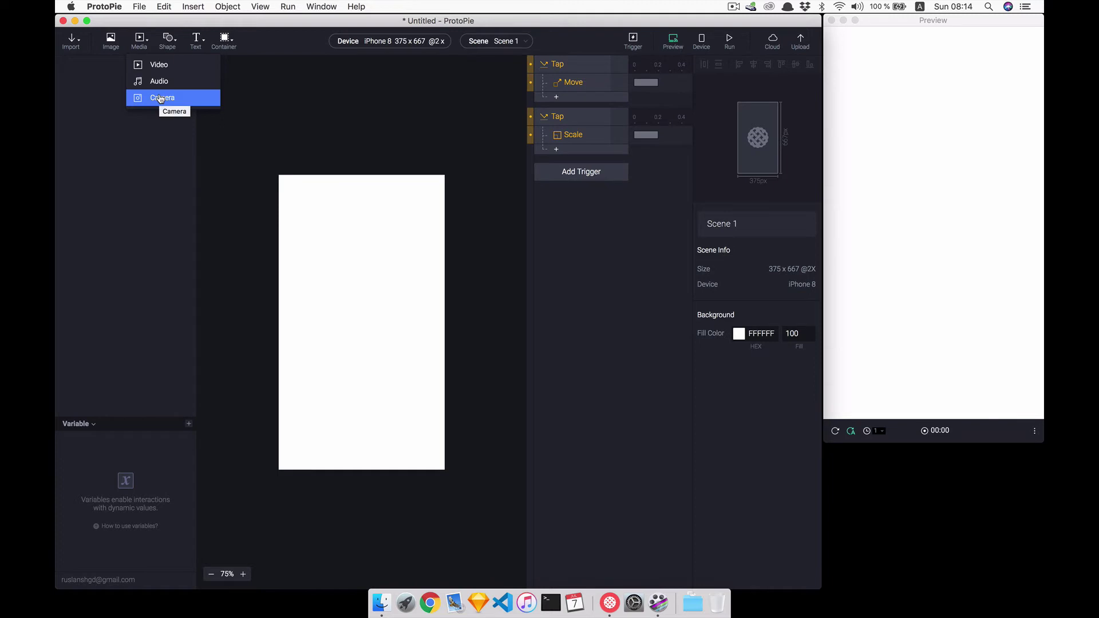
pyautogui.click(176, 43)
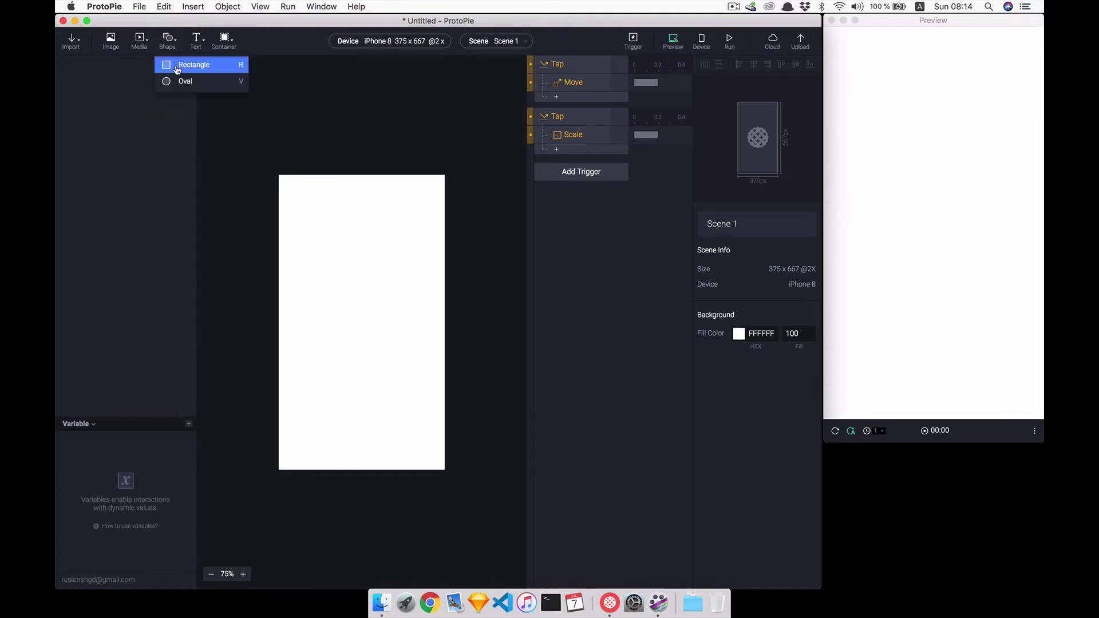
pyautogui.click(197, 40)
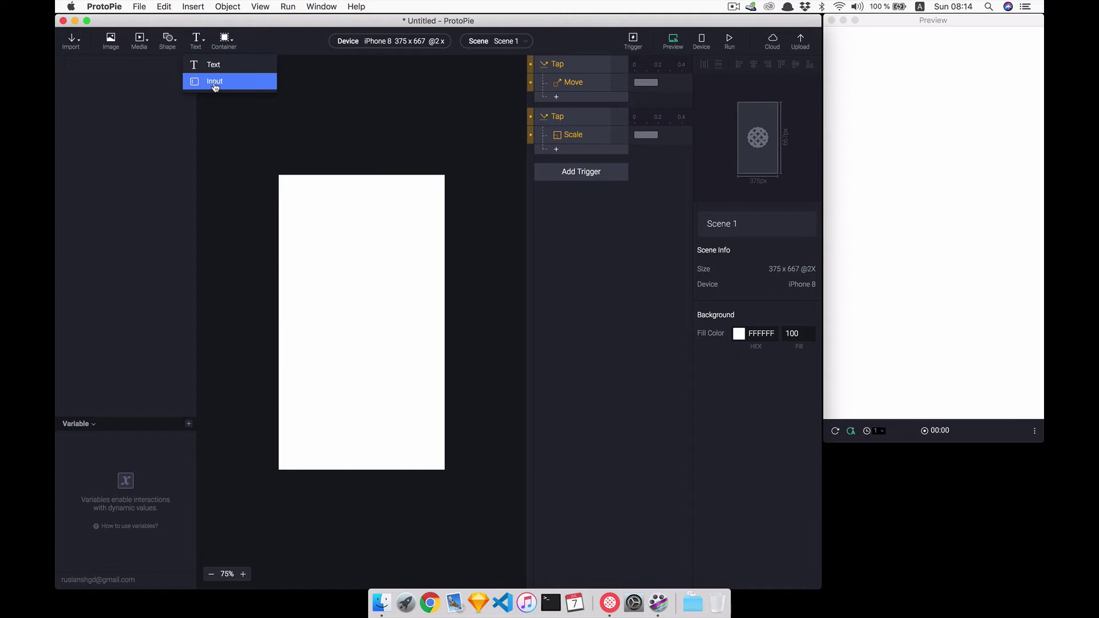
pyautogui.click(234, 38)
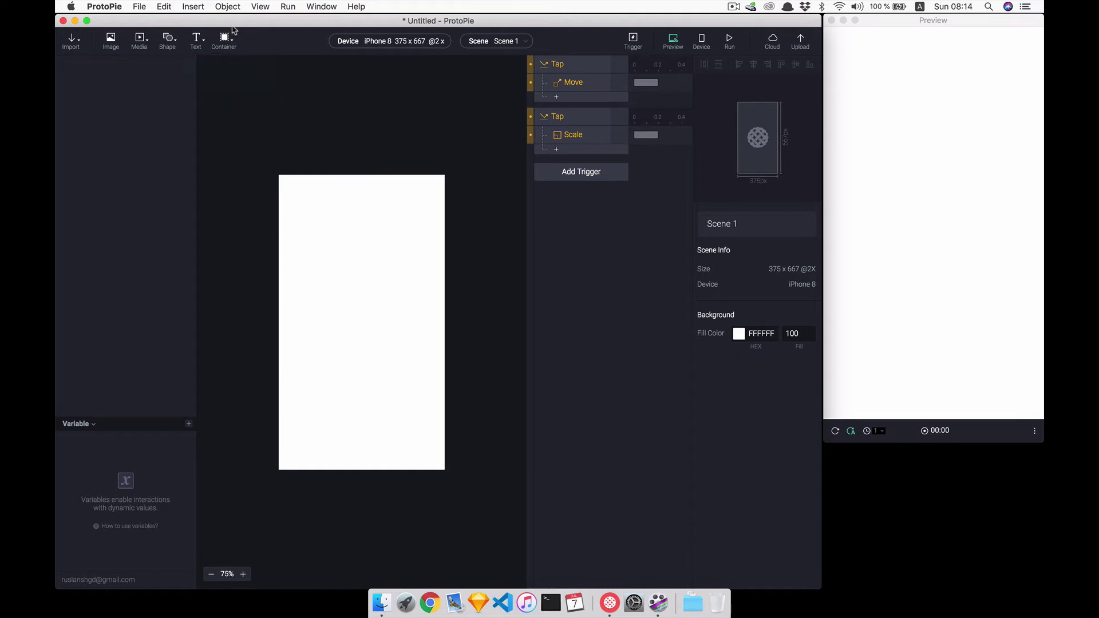
pyautogui.click(232, 39)
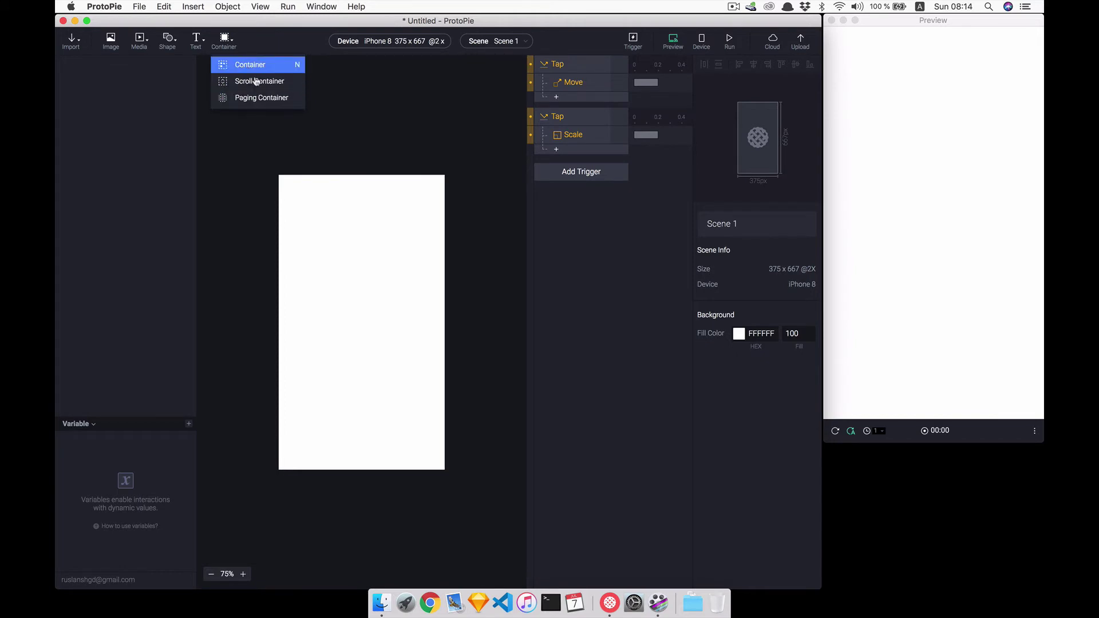
pyautogui.click(264, 83)
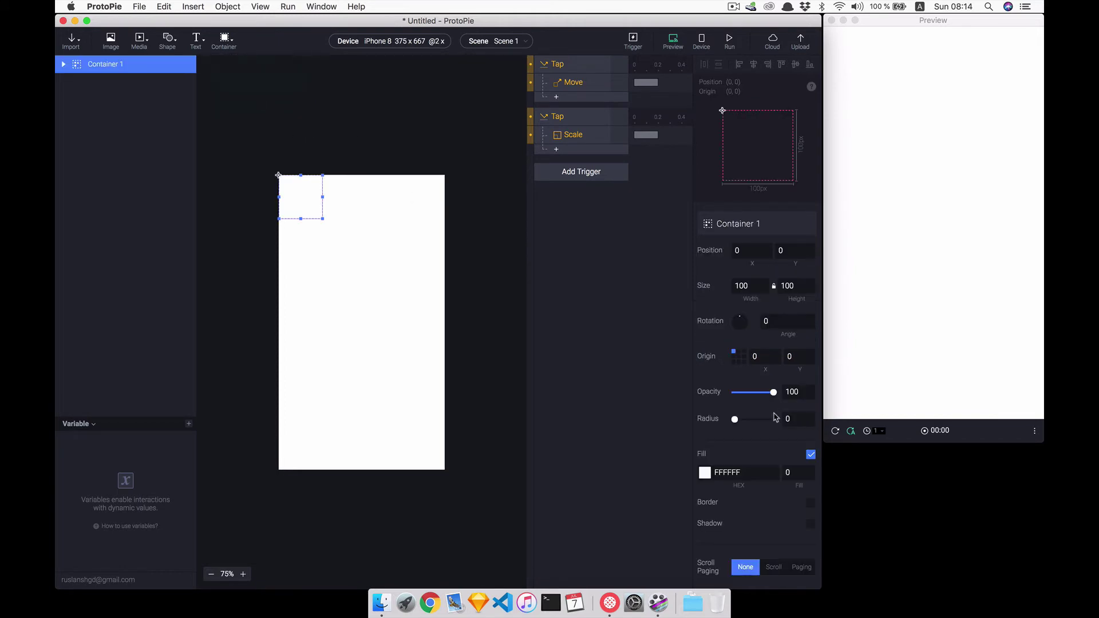
pyautogui.scroll(-3, 778, 415)
pyautogui.click(775, 496)
pyautogui.click(774, 495)
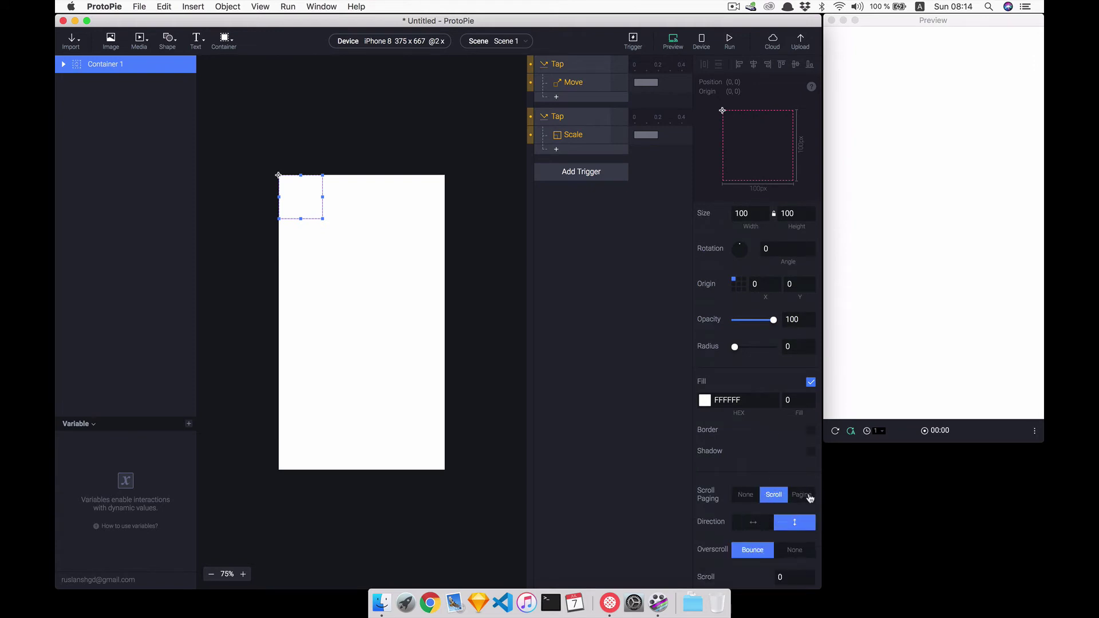
pyautogui.click(314, 252)
pyautogui.click(315, 222)
pyautogui.press('Delete')
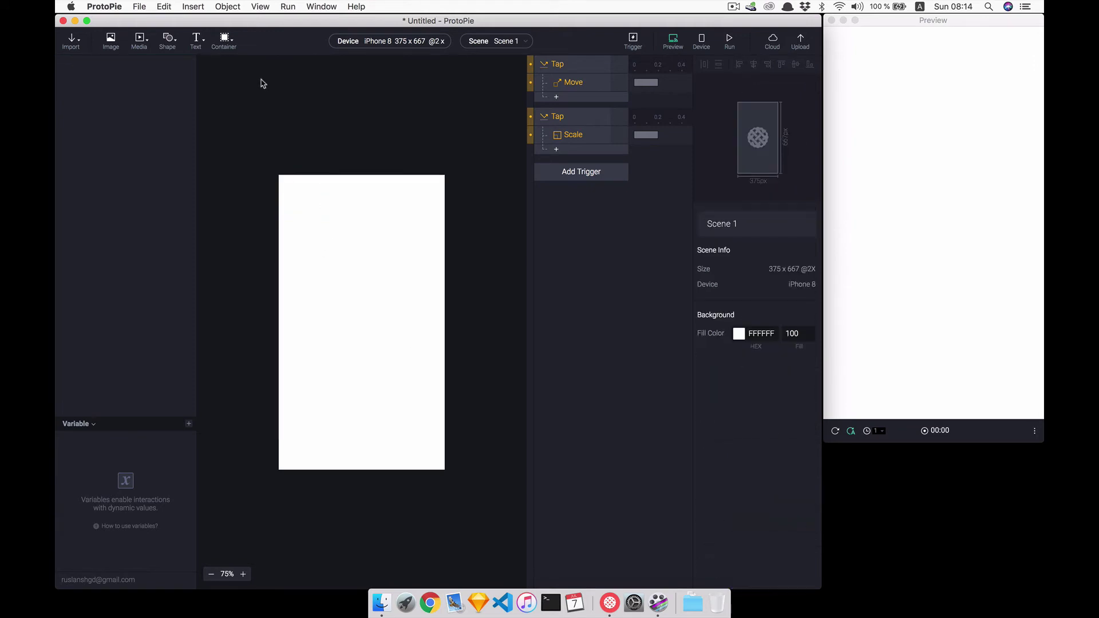
pyautogui.click(225, 39)
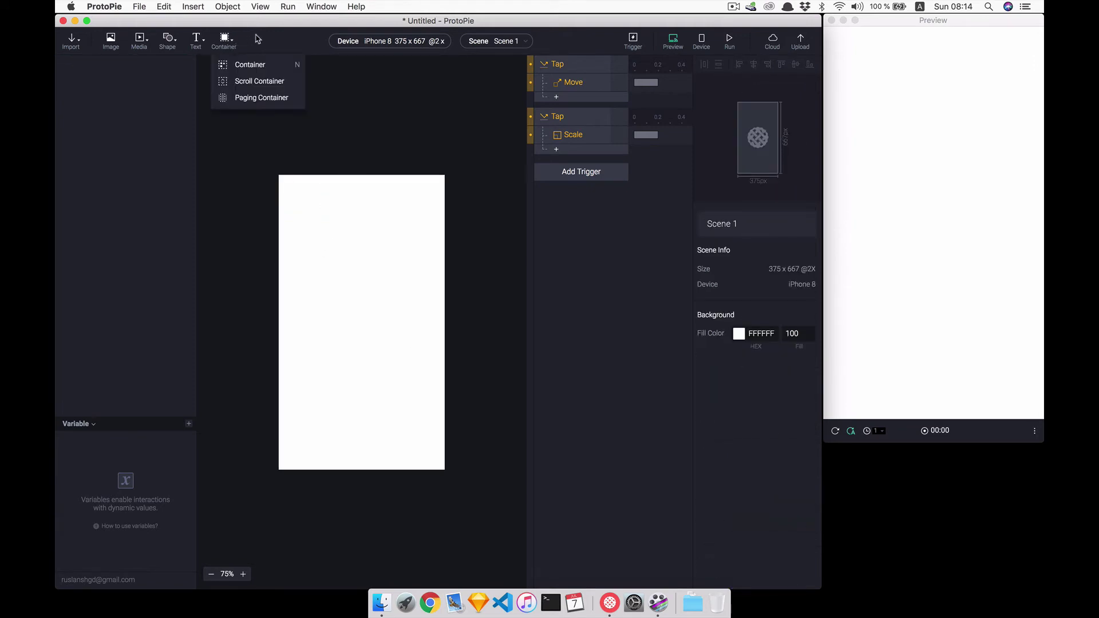
pyautogui.click(391, 41)
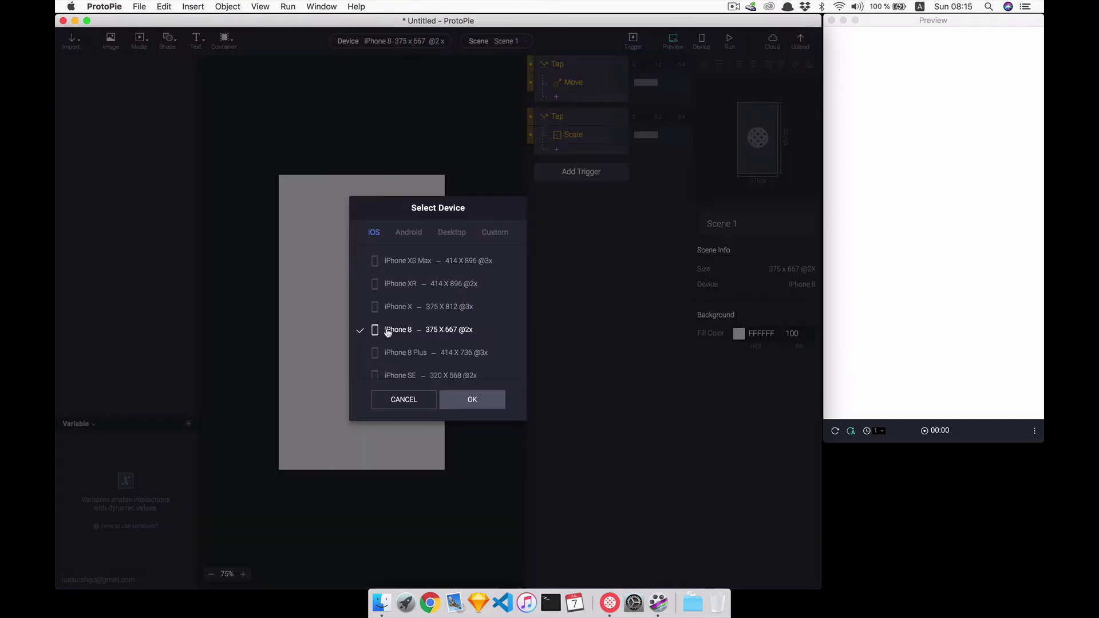
pyautogui.click(405, 239)
pyautogui.click(441, 238)
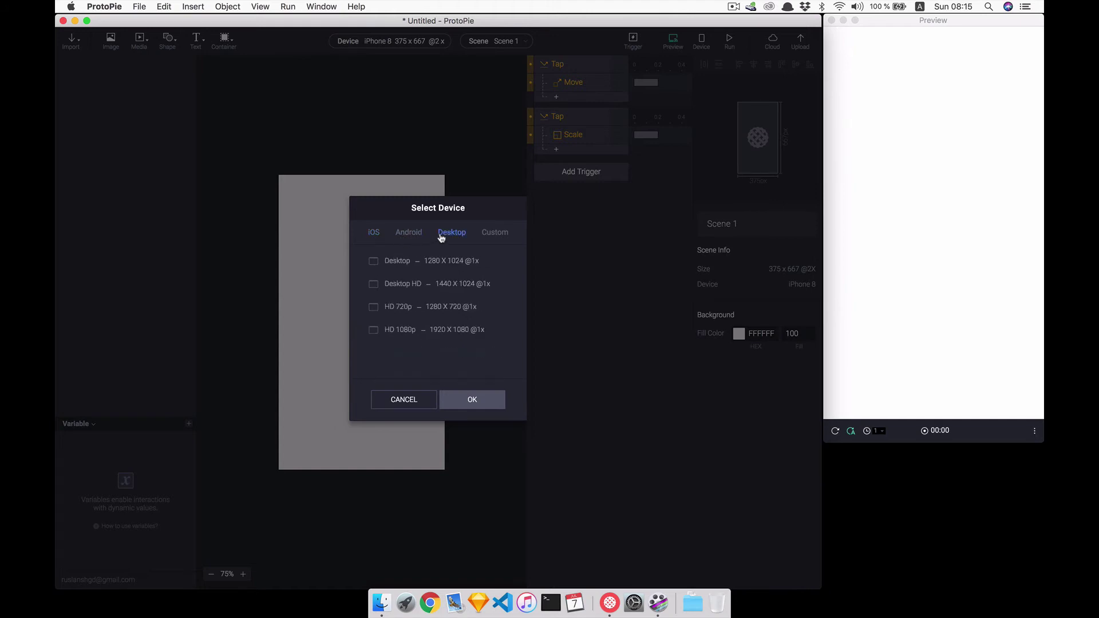
pyautogui.click(372, 238)
pyautogui.click(406, 240)
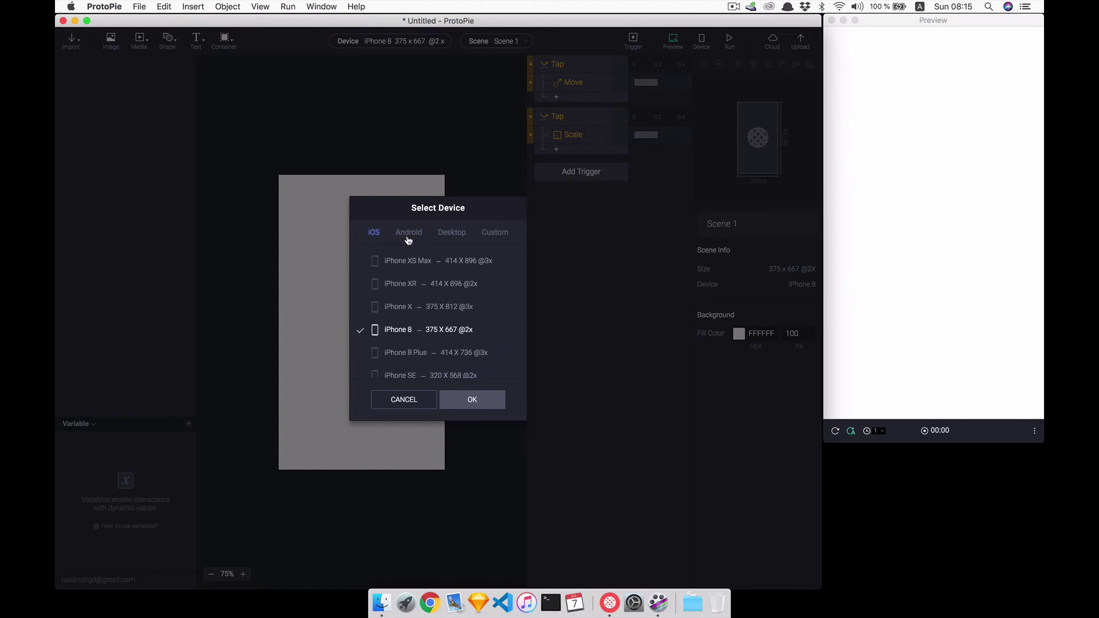
pyautogui.click(408, 240)
pyautogui.click(452, 239)
pyautogui.click(497, 234)
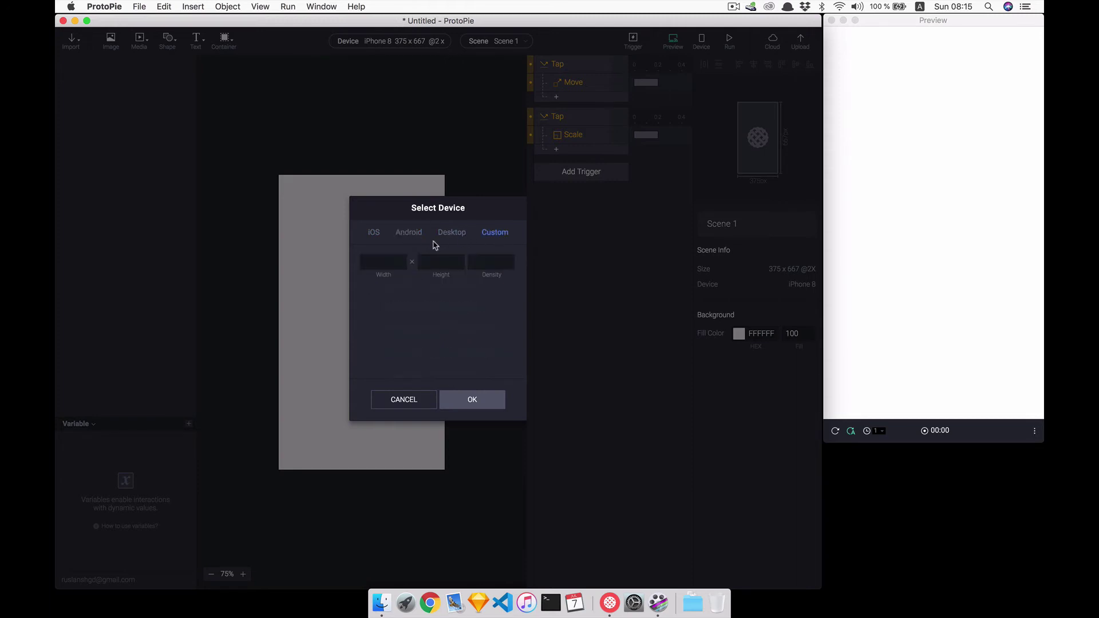
pyautogui.click(404, 400)
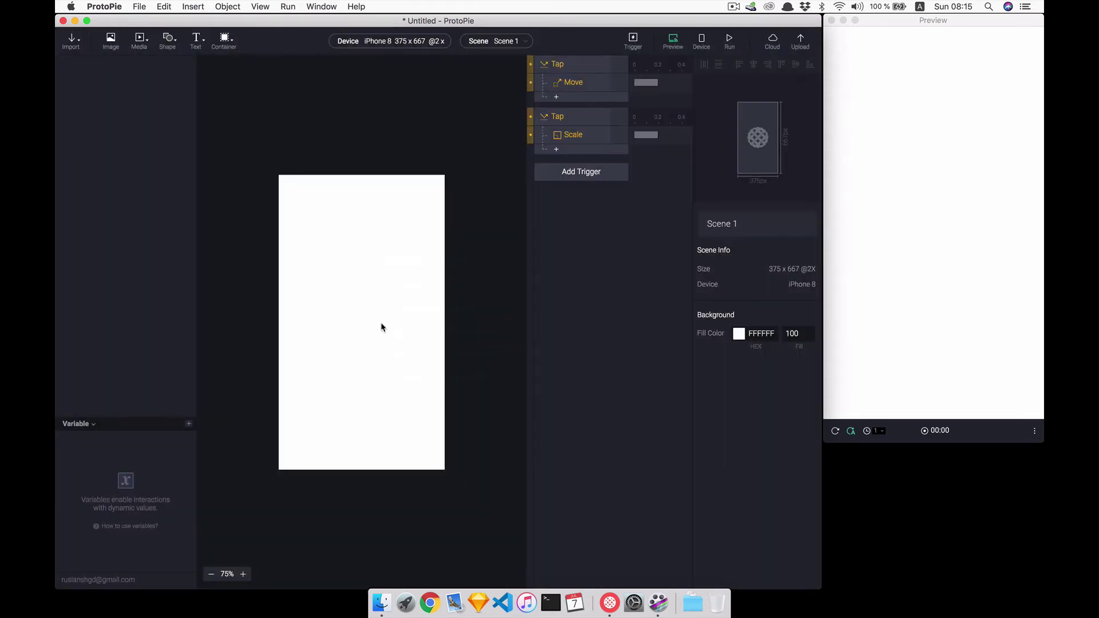
pyautogui.click(501, 42)
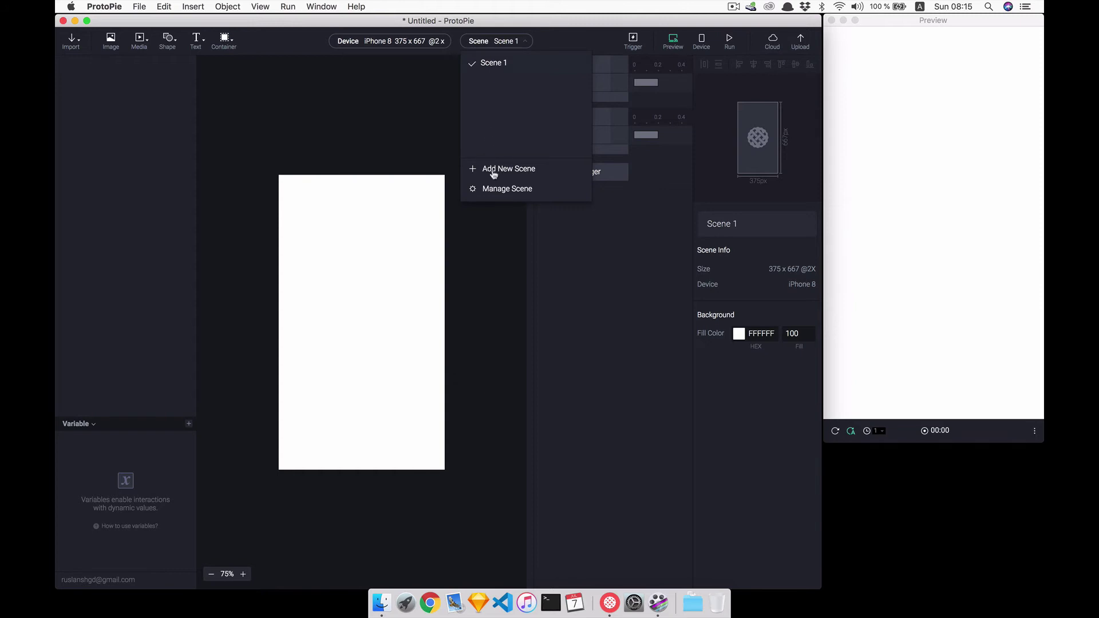
pyautogui.click(494, 173)
pyautogui.click(495, 45)
pyautogui.click(494, 170)
pyautogui.click(500, 44)
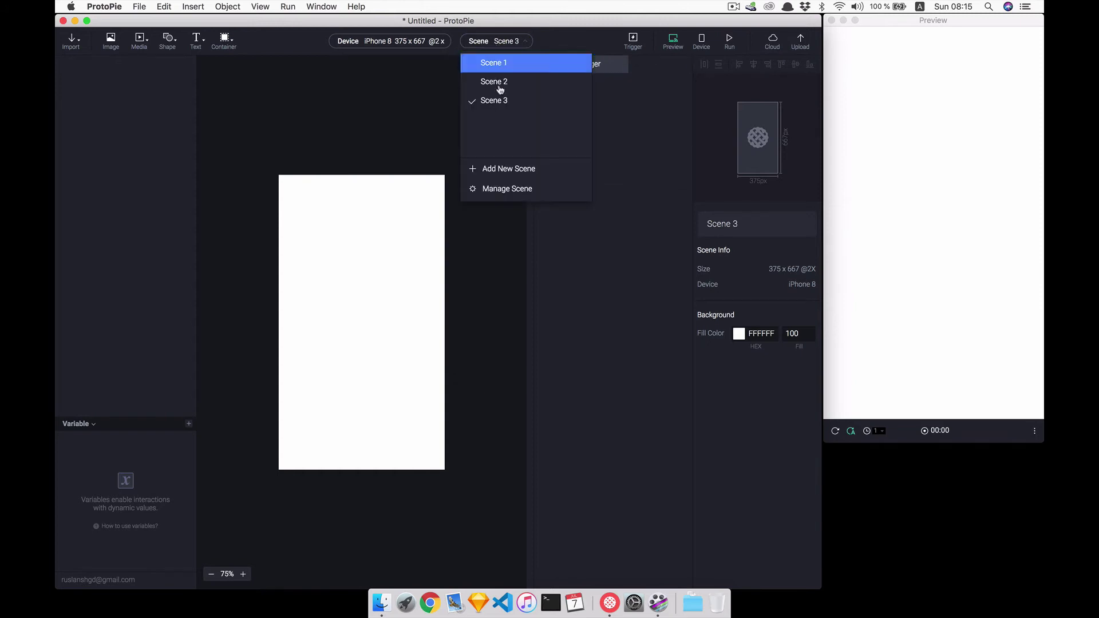
pyautogui.click(498, 196)
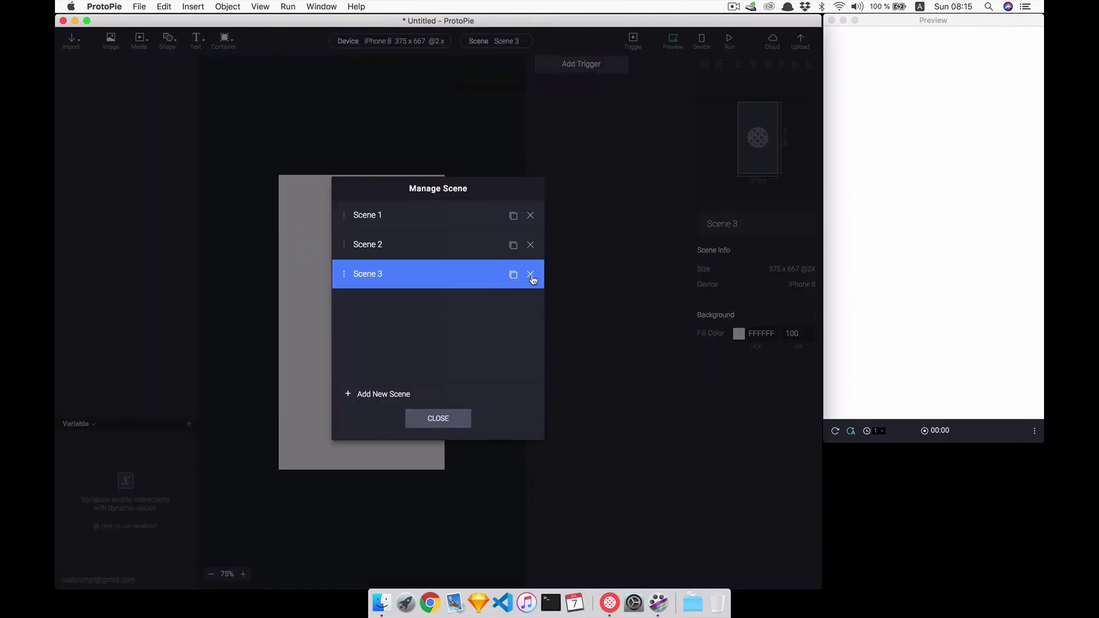
pyautogui.click(531, 274)
pyautogui.click(531, 245)
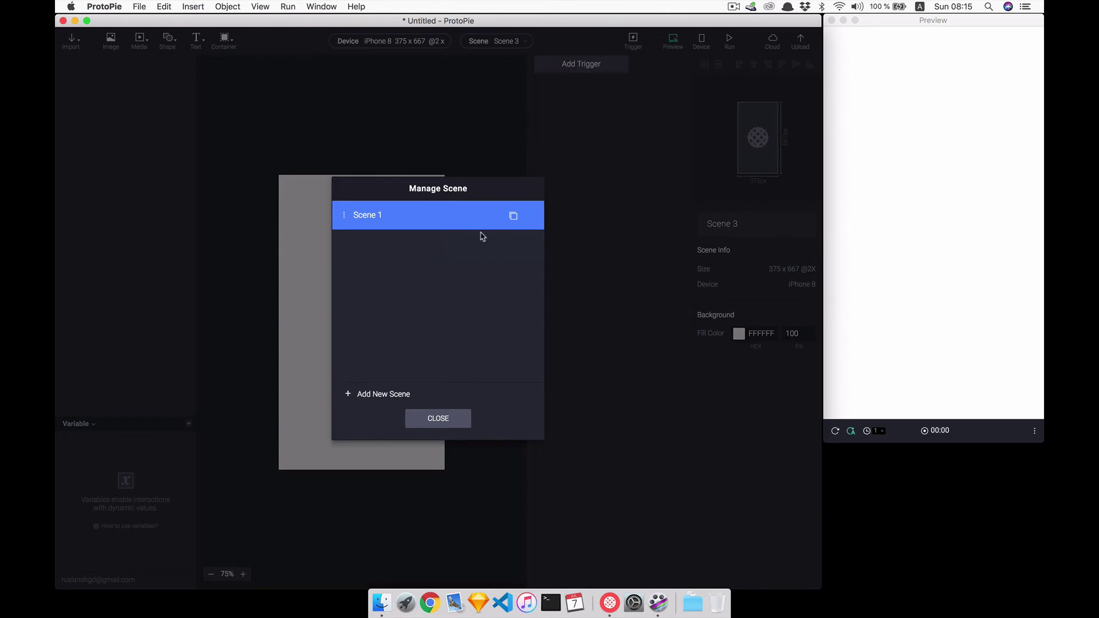
pyautogui.click(381, 394)
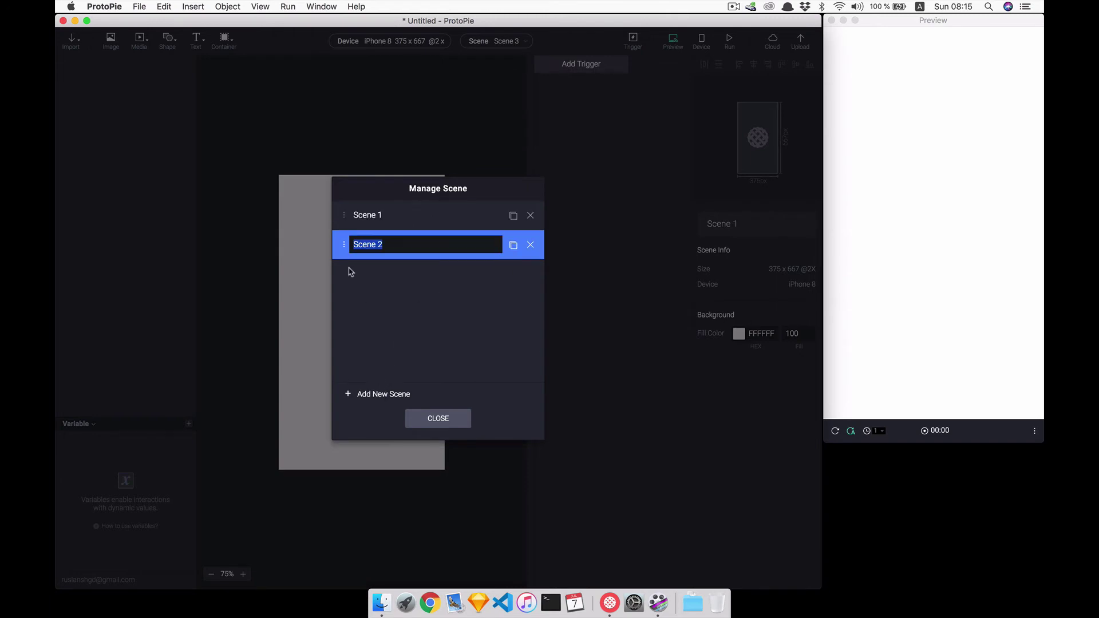
pyautogui.moveTo(343, 245); pyautogui.dragTo(343, 215)
pyautogui.doubleClick(368, 214)
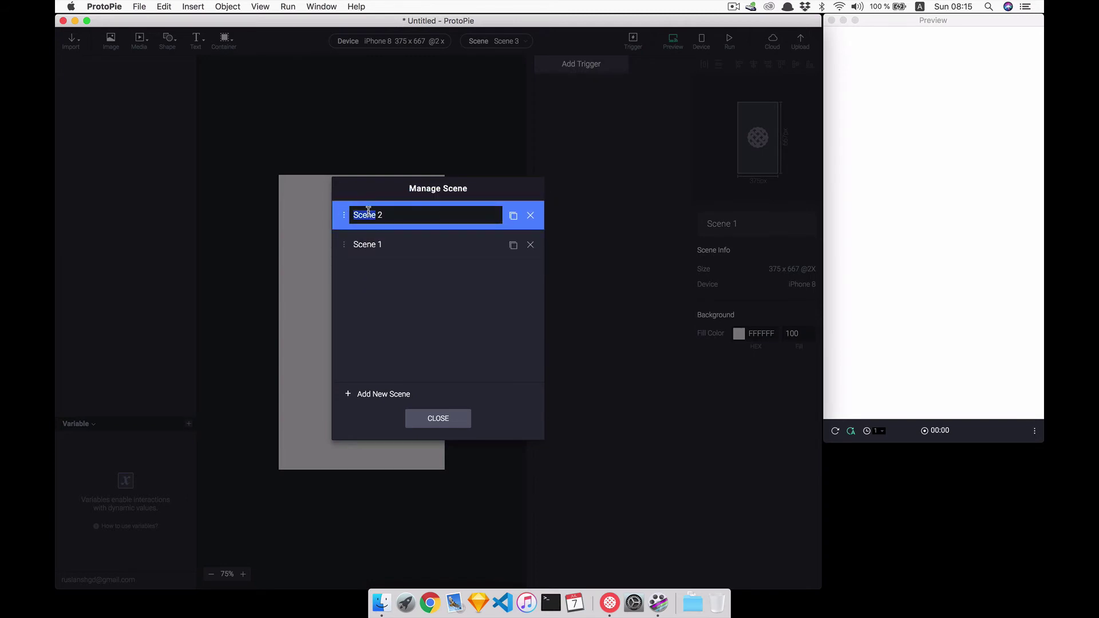
pyautogui.click(376, 249)
pyautogui.doubleClick(369, 239)
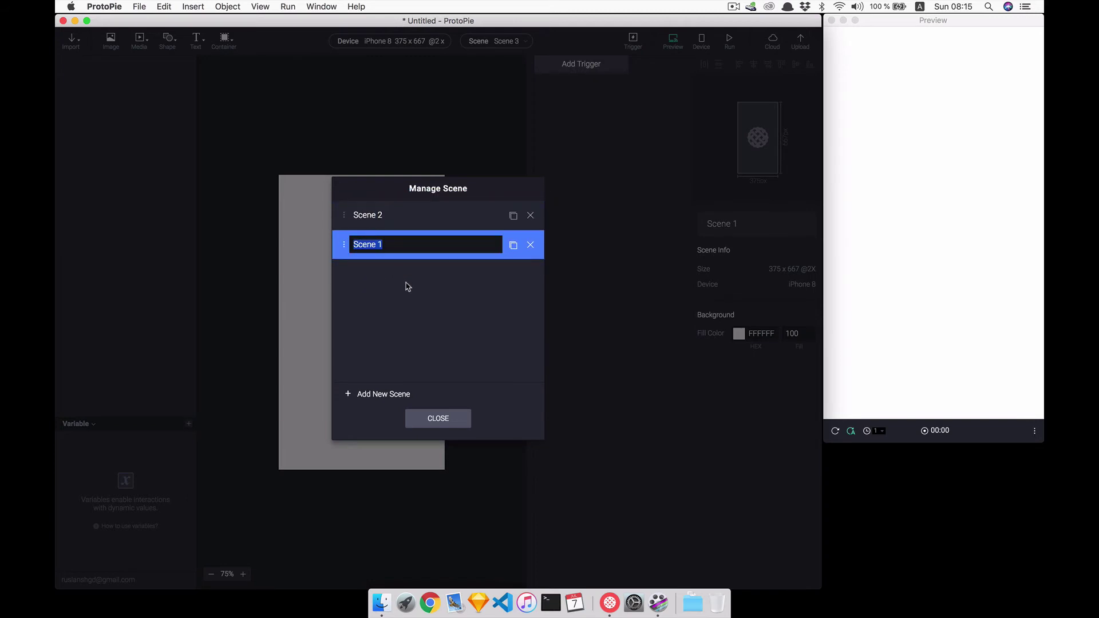
pyautogui.press('Return')
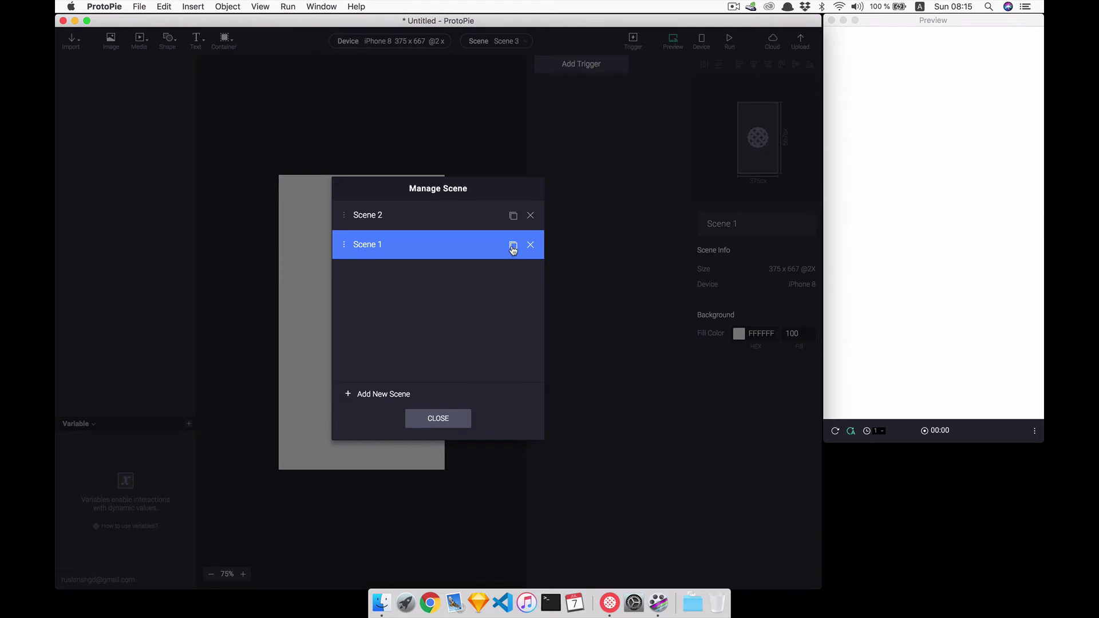
pyautogui.click(513, 246)
pyautogui.click(530, 274)
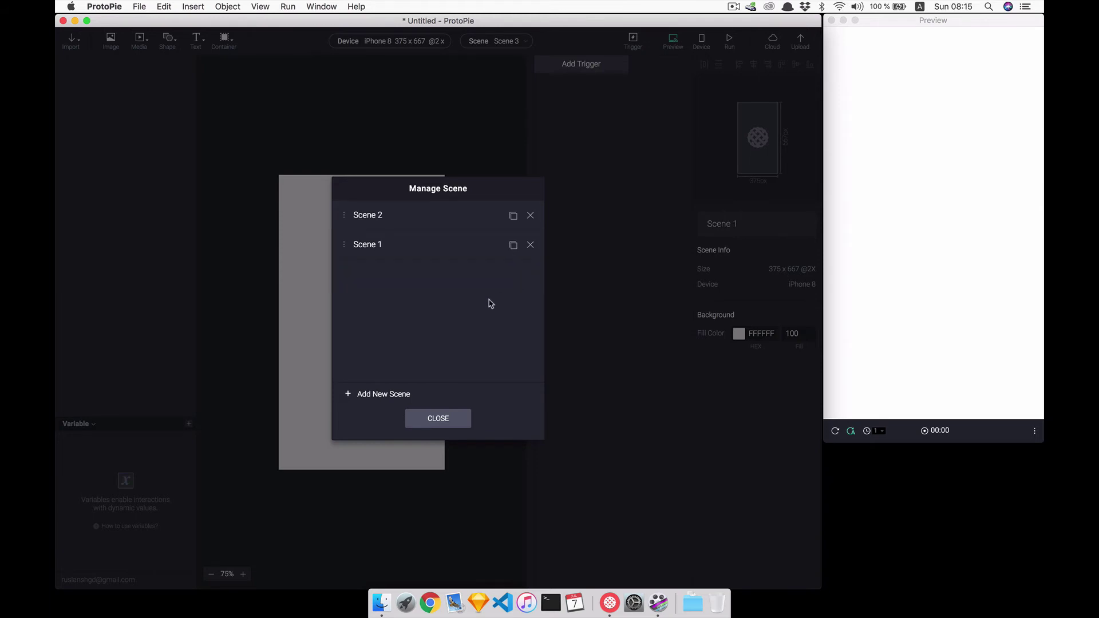
pyautogui.click(531, 216)
# Step: Close scene management, look at the trigger types, and hide the preview window
pyautogui.click(428, 423)
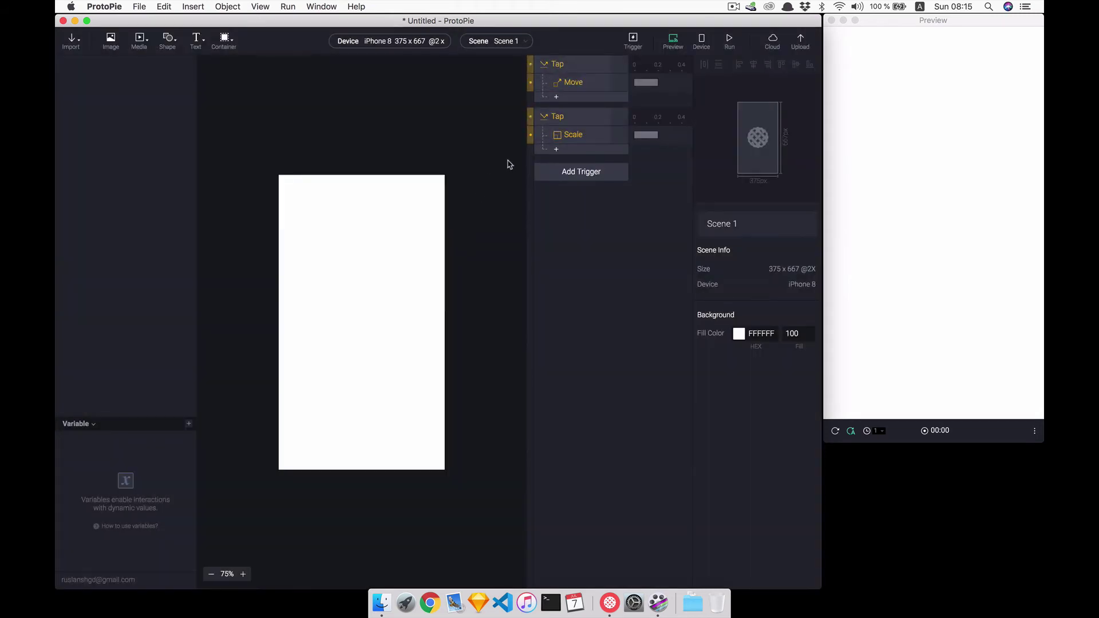
pyautogui.click(632, 41)
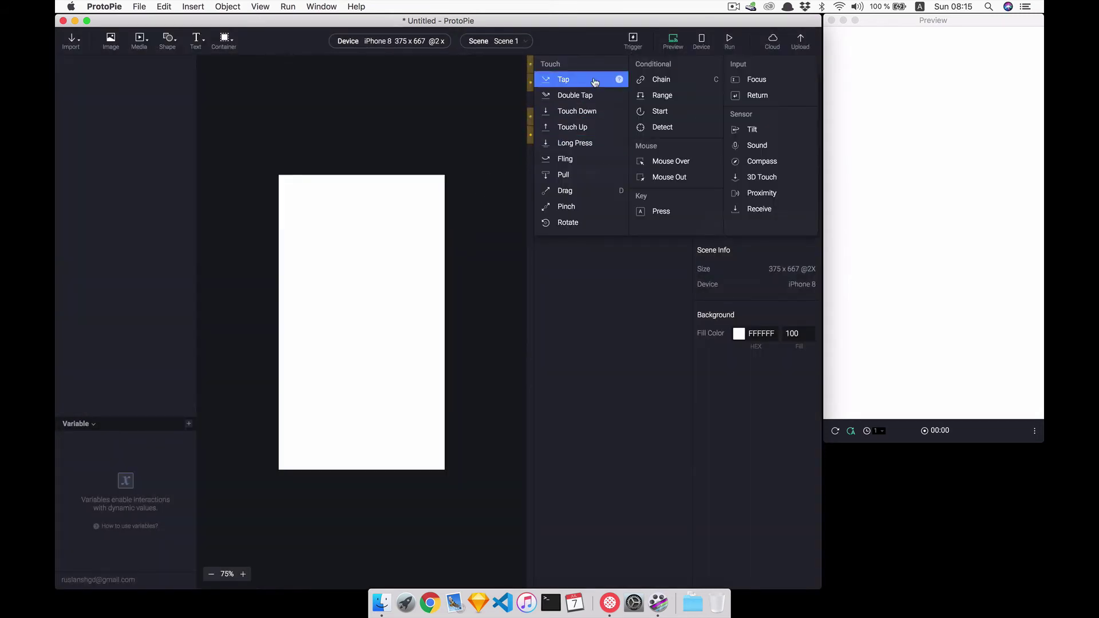
pyautogui.click(632, 38)
# Step: Reopen the preview window and show the phone connection panel with its QR code and IP
pyautogui.click(673, 41)
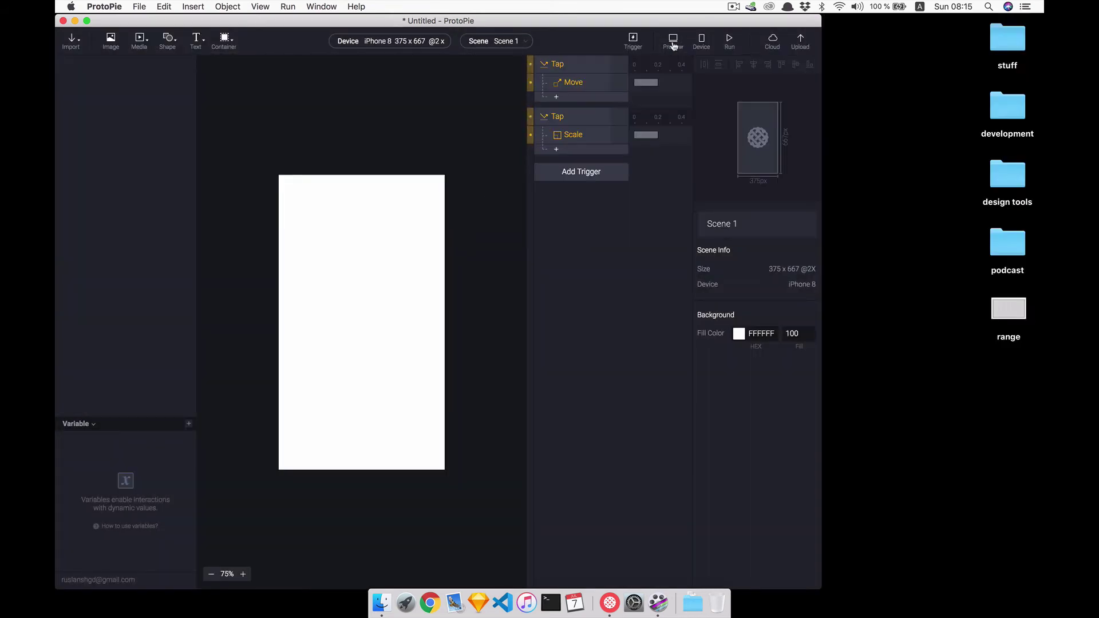
pyautogui.click(911, 34)
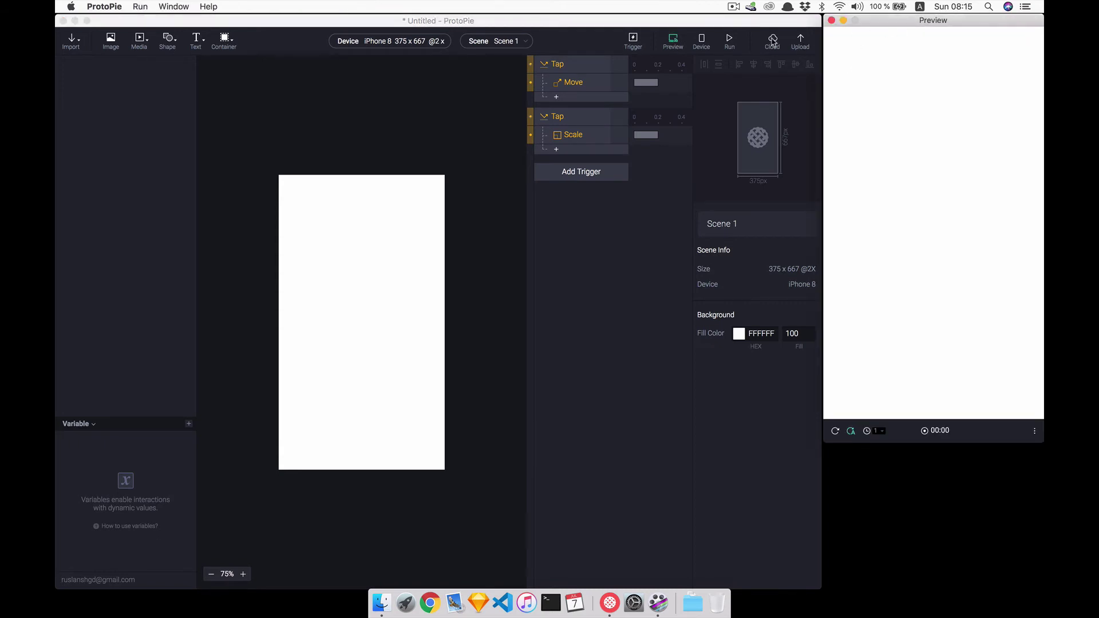
pyautogui.click(704, 45)
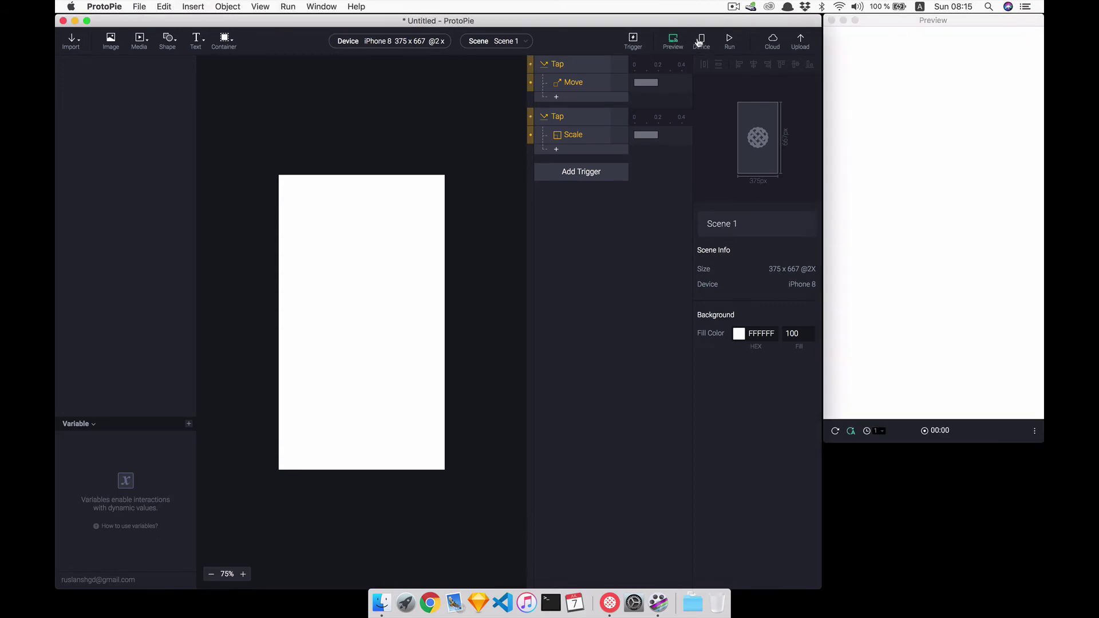
pyautogui.click(699, 44)
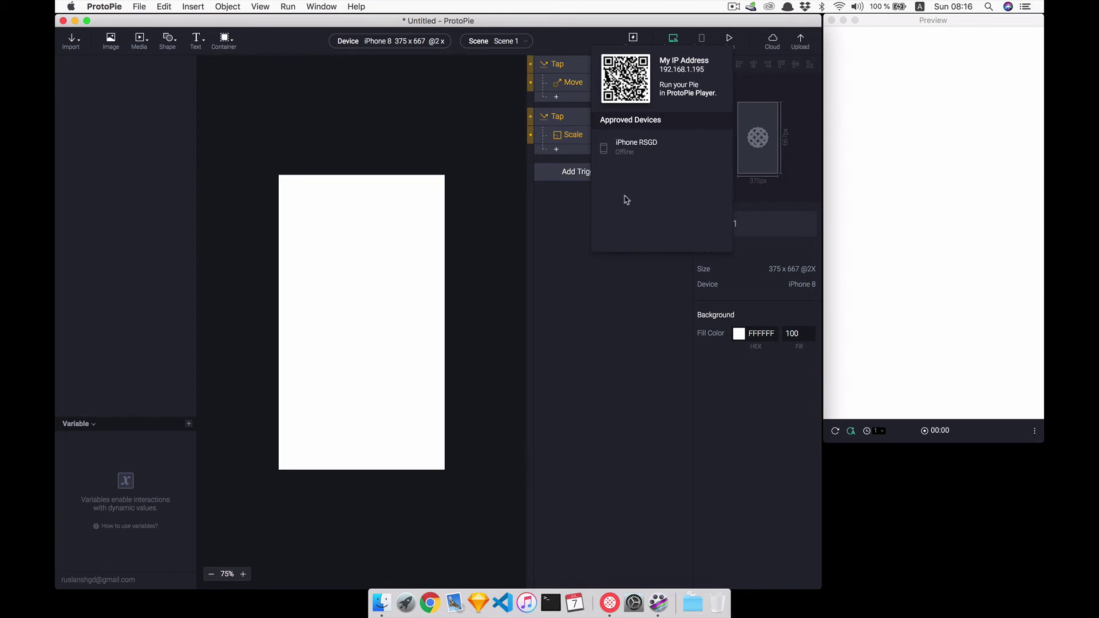
# Step: Close the Device panel, cancel the save prompt before upload, and close the Cloud panel
pyautogui.click(701, 39)
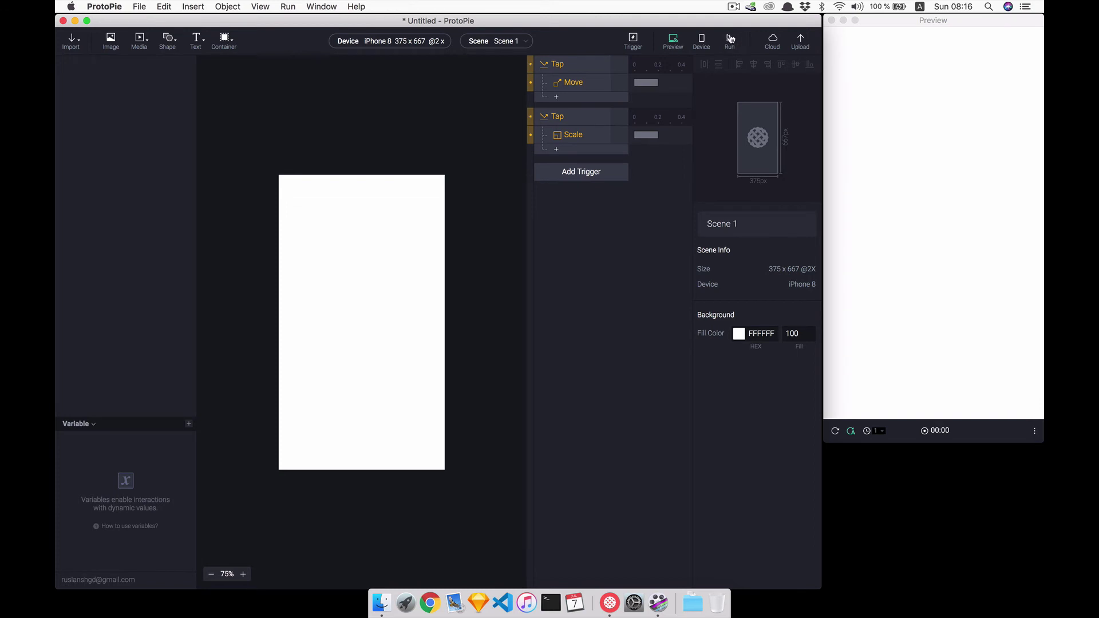
pyautogui.click(800, 40)
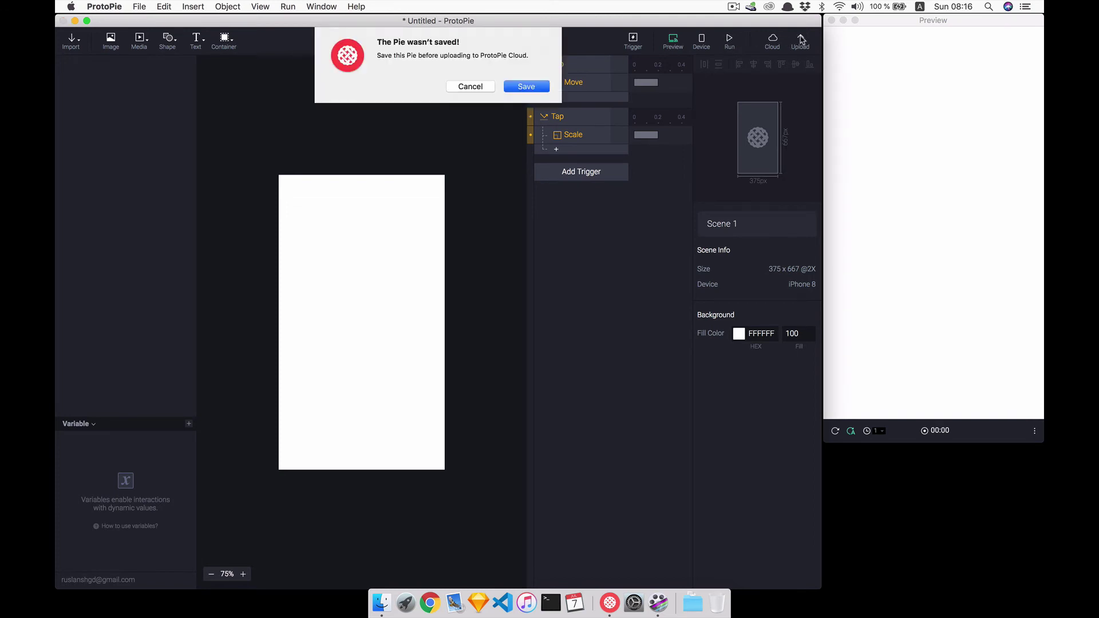
pyautogui.click(453, 87)
pyautogui.click(773, 40)
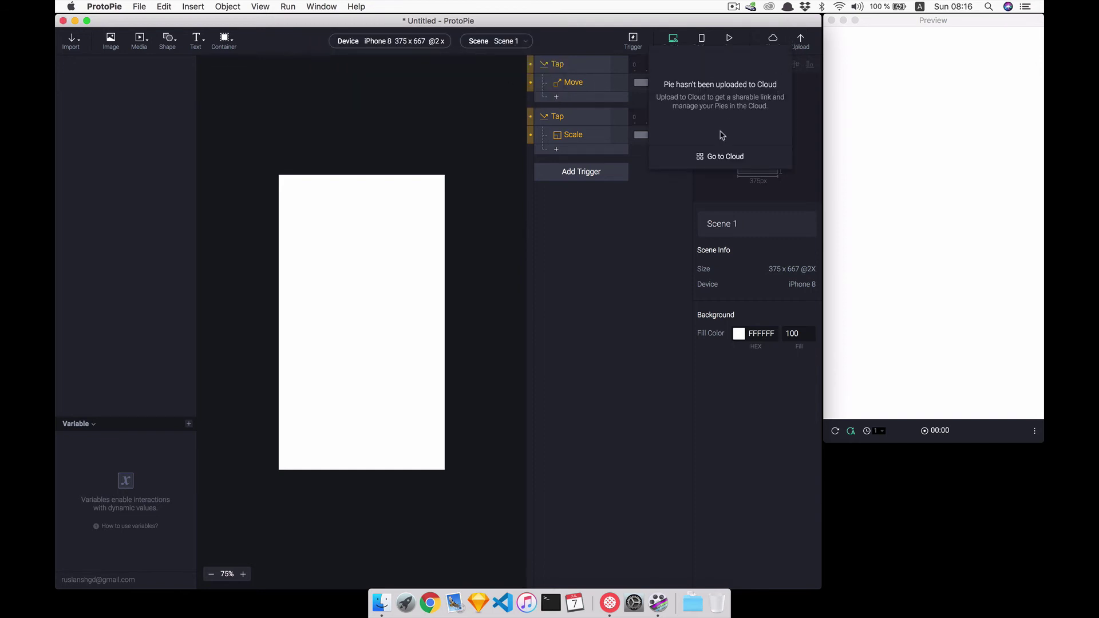
pyautogui.click(771, 42)
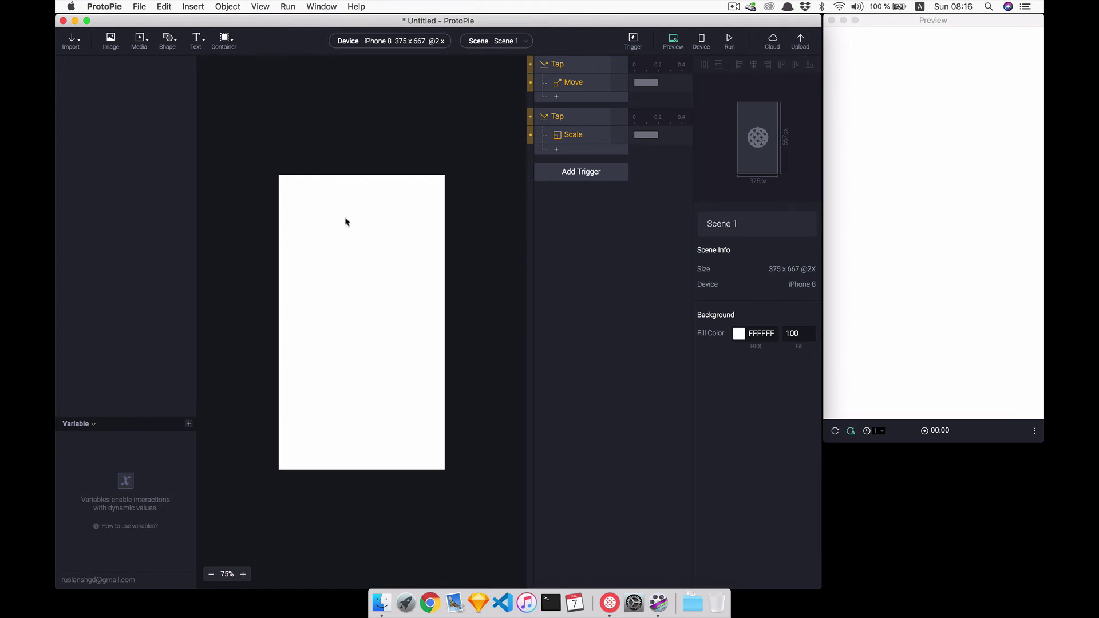
pyautogui.press('r')
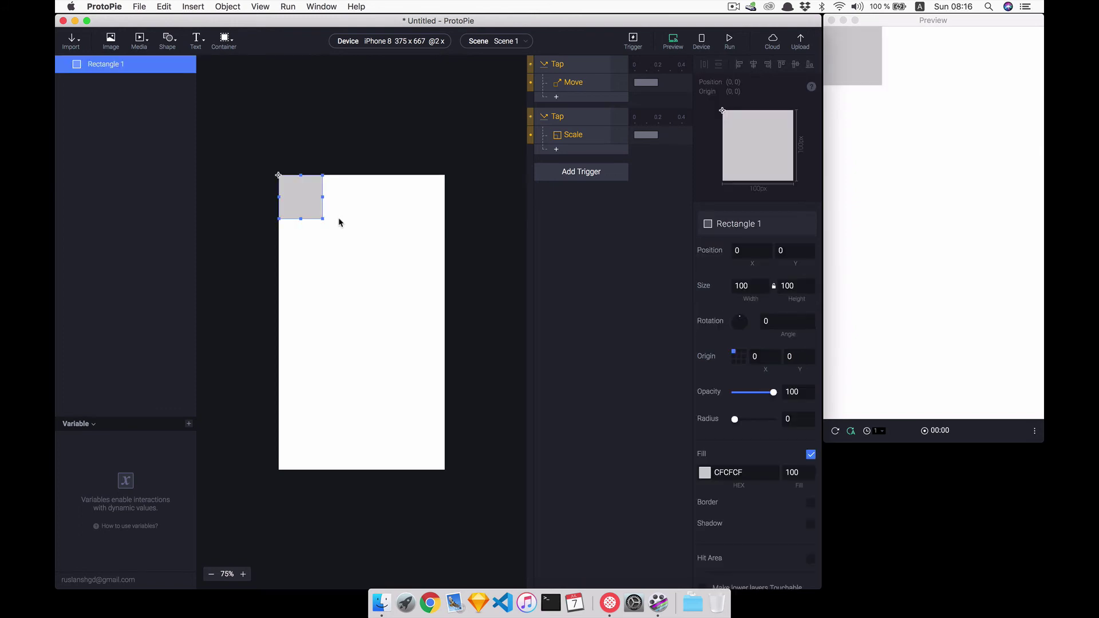
pyautogui.press('r')
pyautogui.press('r')
pyautogui.press('r')
pyautogui.press('r')
pyautogui.press('r')
pyautogui.press('r')
pyautogui.click(329, 251)
pyautogui.press('super+a')
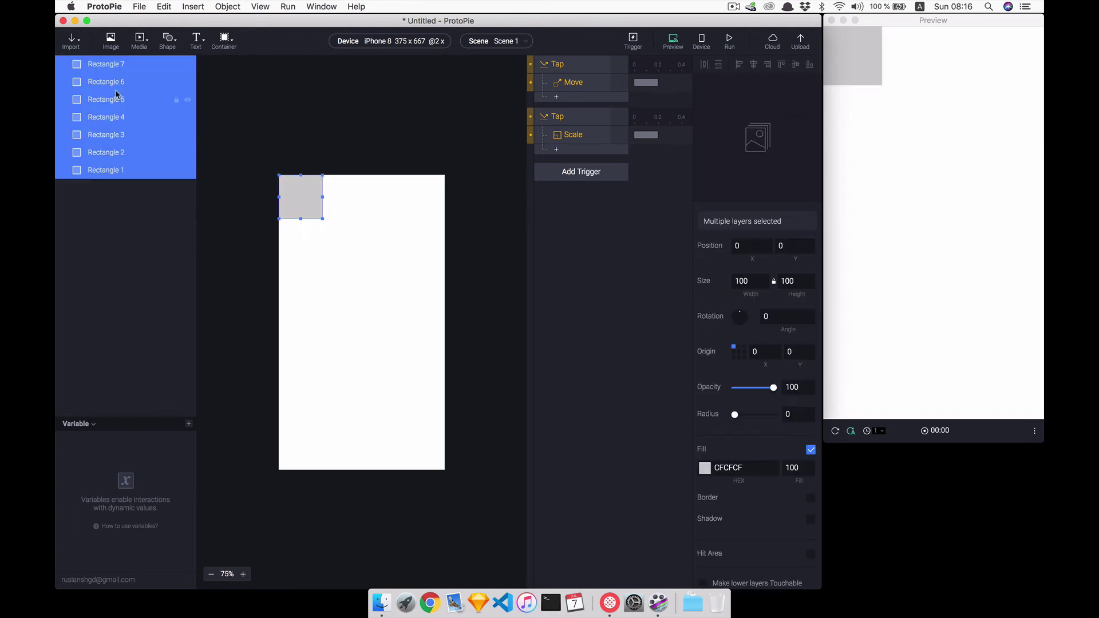
pyautogui.press('BackSpace')
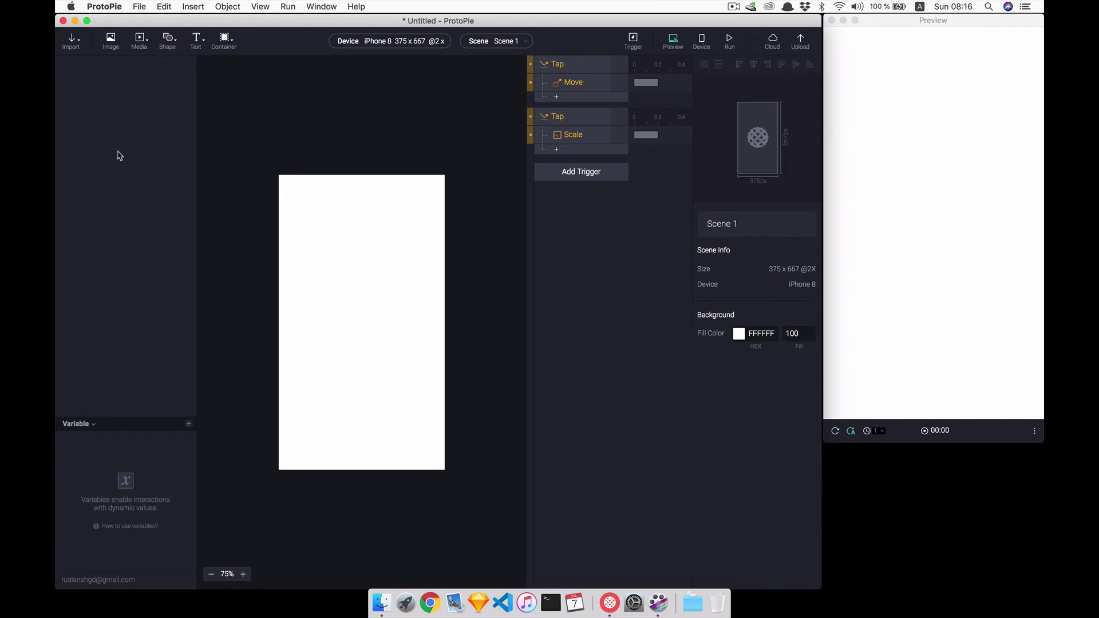
pyautogui.click(88, 426)
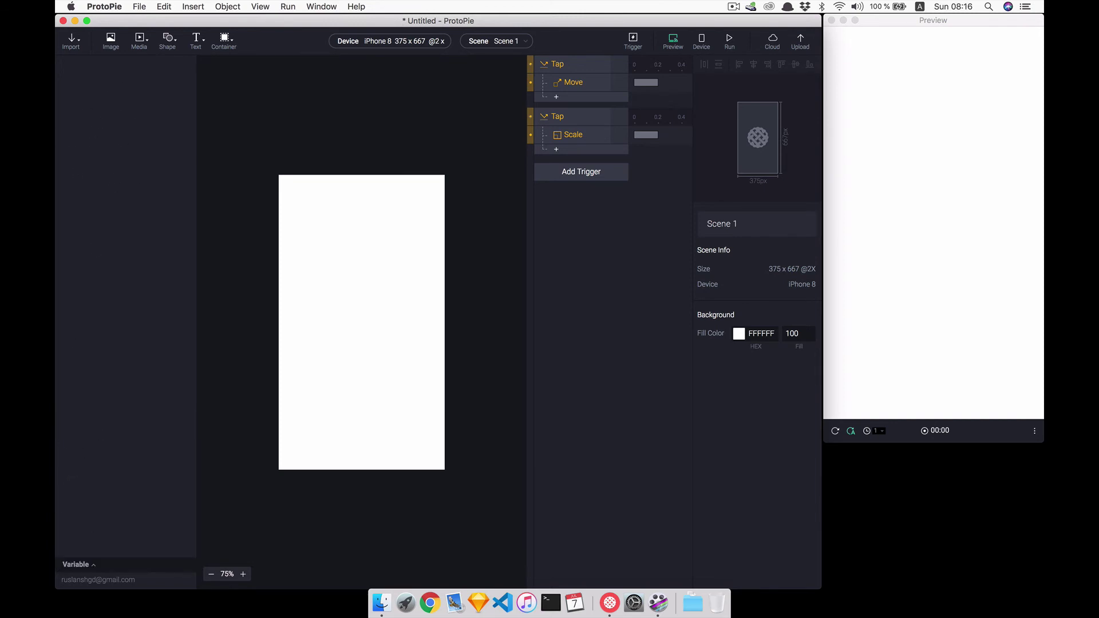
pyautogui.click(83, 569)
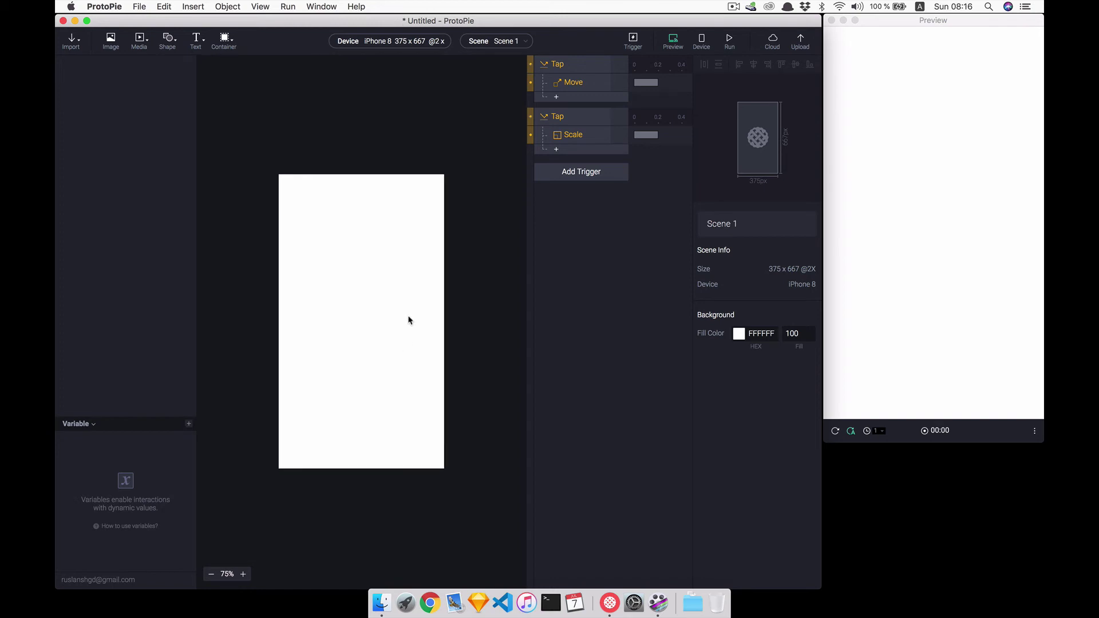
# Step: Pan and zoom around the iPhone 8 artboard on the canvas
pyautogui.hscroll(1, 410, 320)
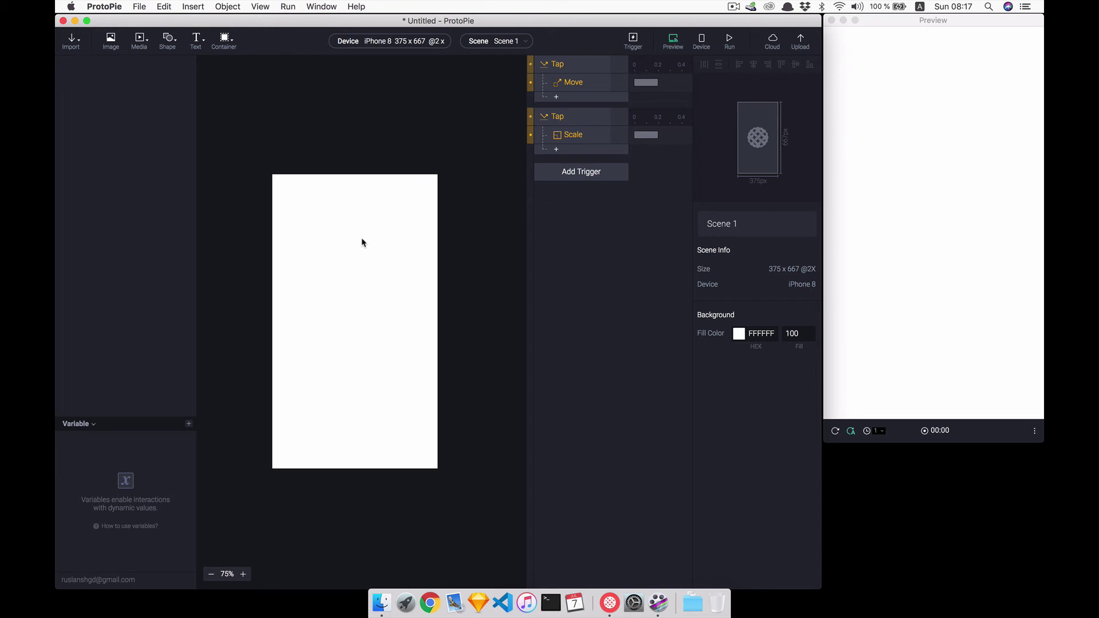
pyautogui.scroll(5, 362, 242)
pyautogui.scroll(-5, 362, 242)
pyautogui.scroll(5, 362, 242)
pyautogui.scroll(-3, 361, 242)
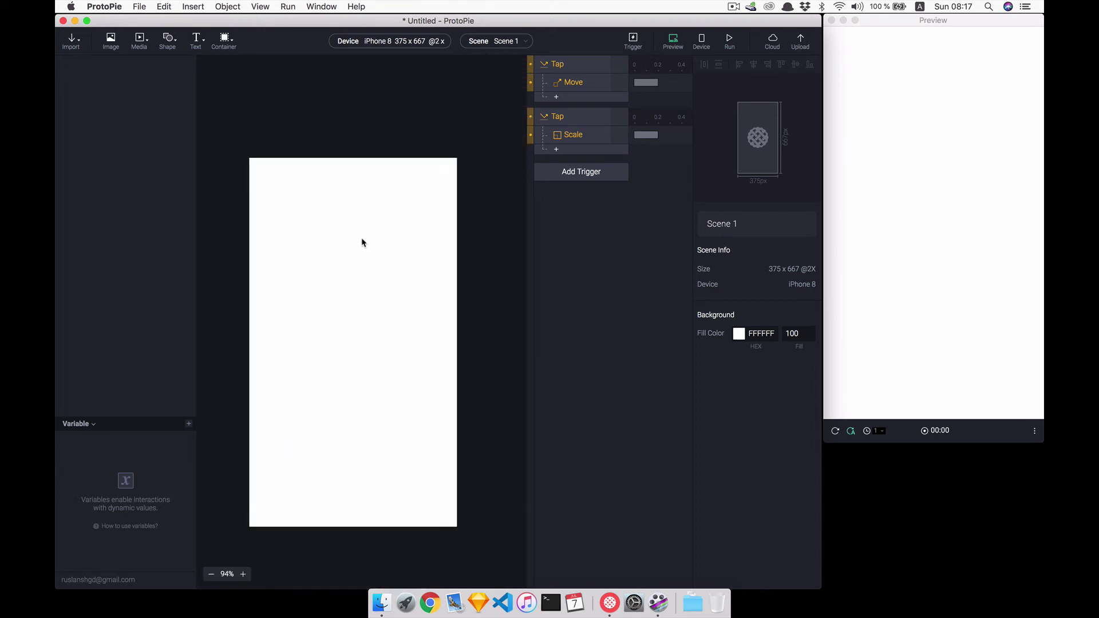
pyautogui.scroll(-2, 362, 242)
pyautogui.scroll(5, 362, 242)
pyautogui.scroll(2, 362, 242)
pyautogui.scroll(-7, 361, 242)
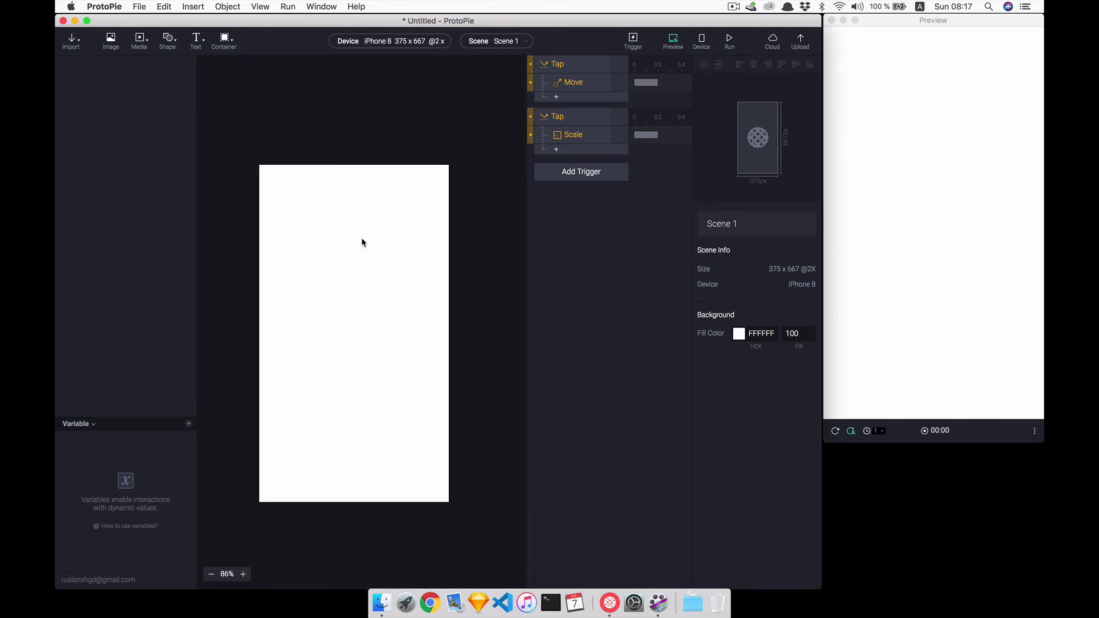
pyautogui.scroll(-1, 362, 242)
pyautogui.scroll(-1, 361, 242)
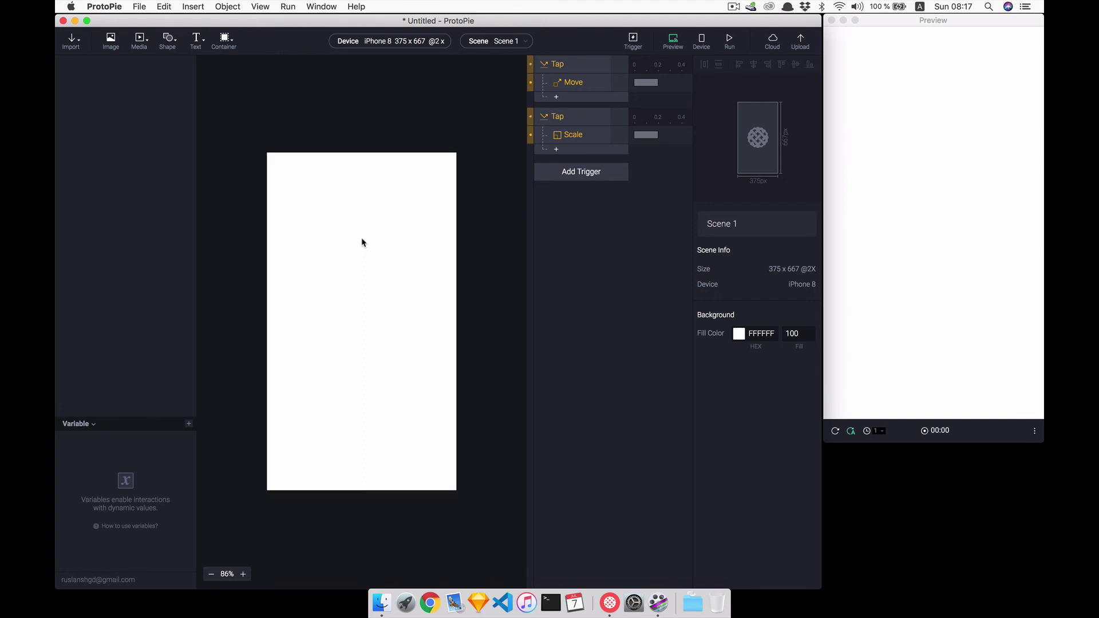
pyautogui.scroll(-1, 362, 242)
pyautogui.hscroll(1, 362, 242)
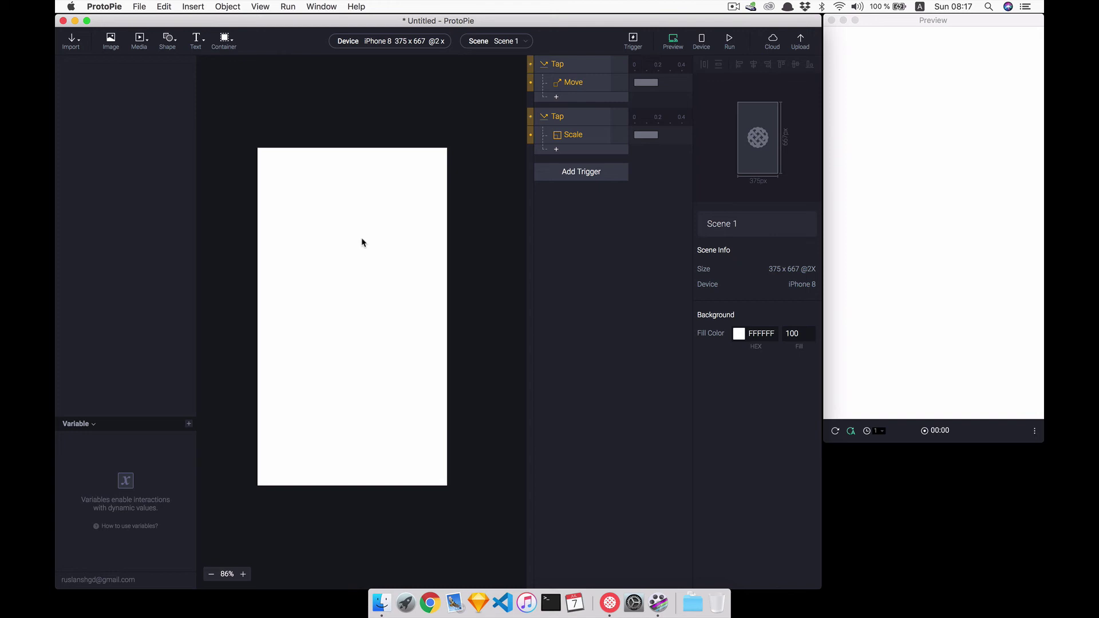
# Step: Set the artboard zoom to 100%, briefly zooming in and back
pyautogui.press('super+0')
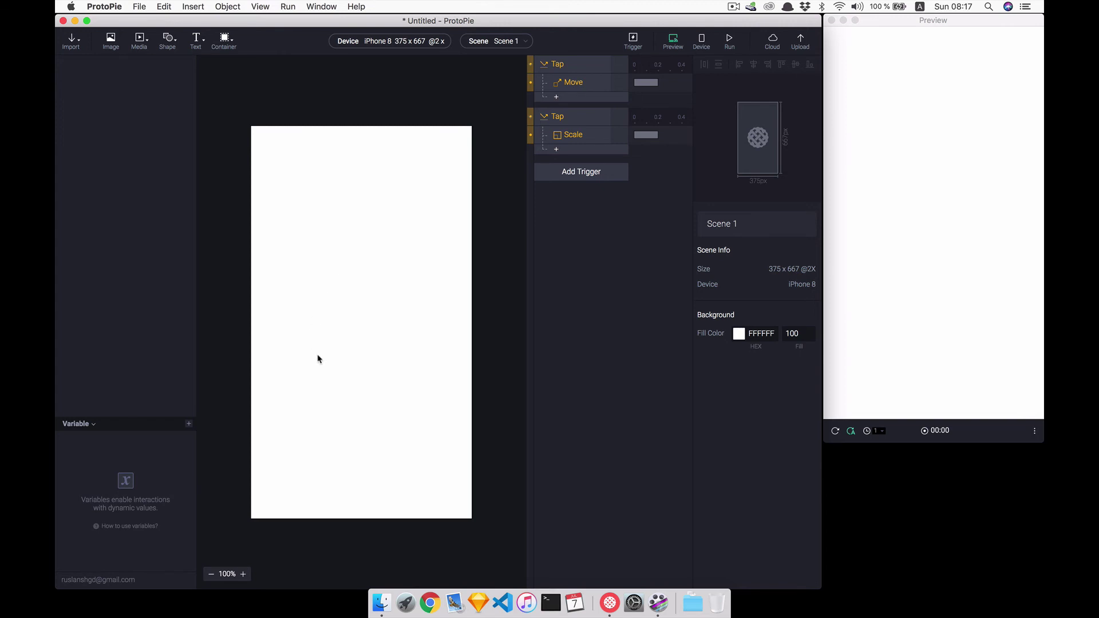
pyautogui.click(244, 574)
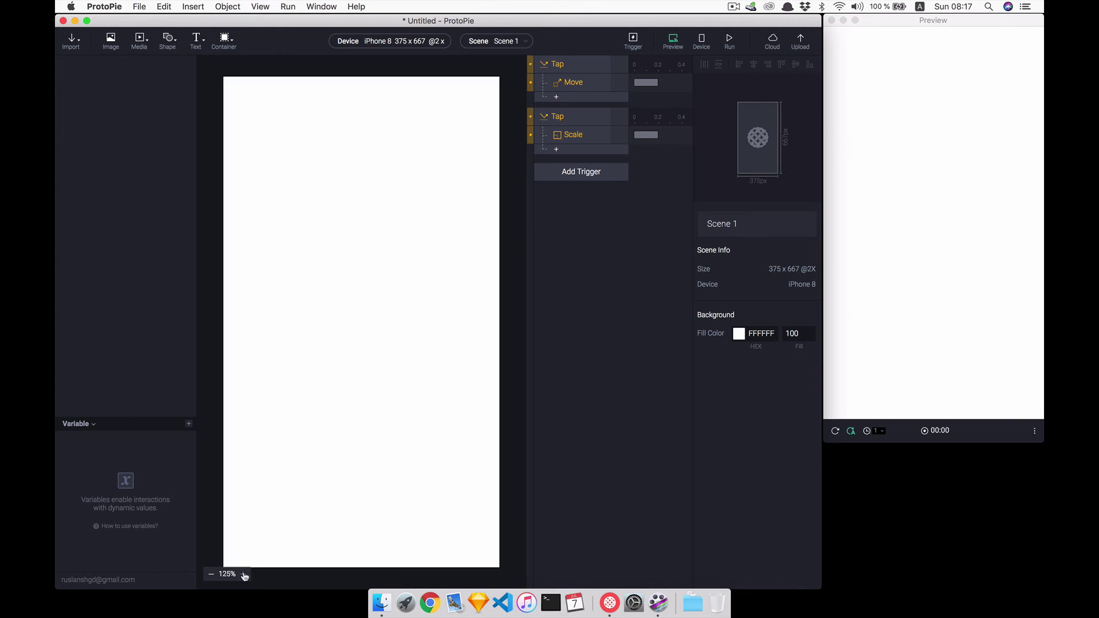
pyautogui.click(211, 574)
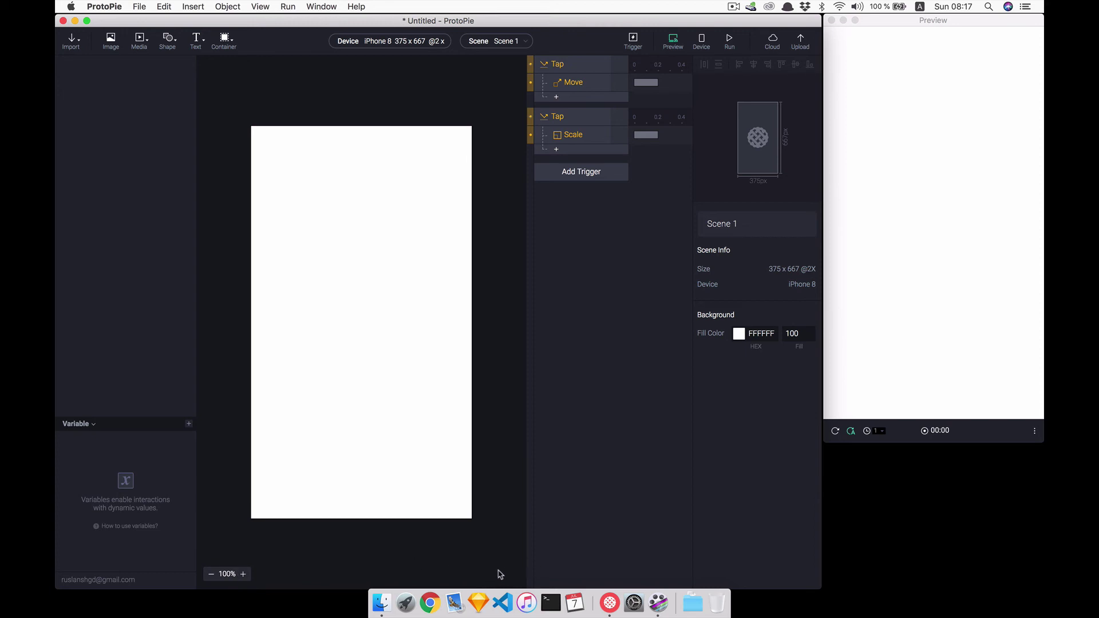
# Step: Switch the device to iPhone X and toggle its device frame
pyautogui.click(433, 44)
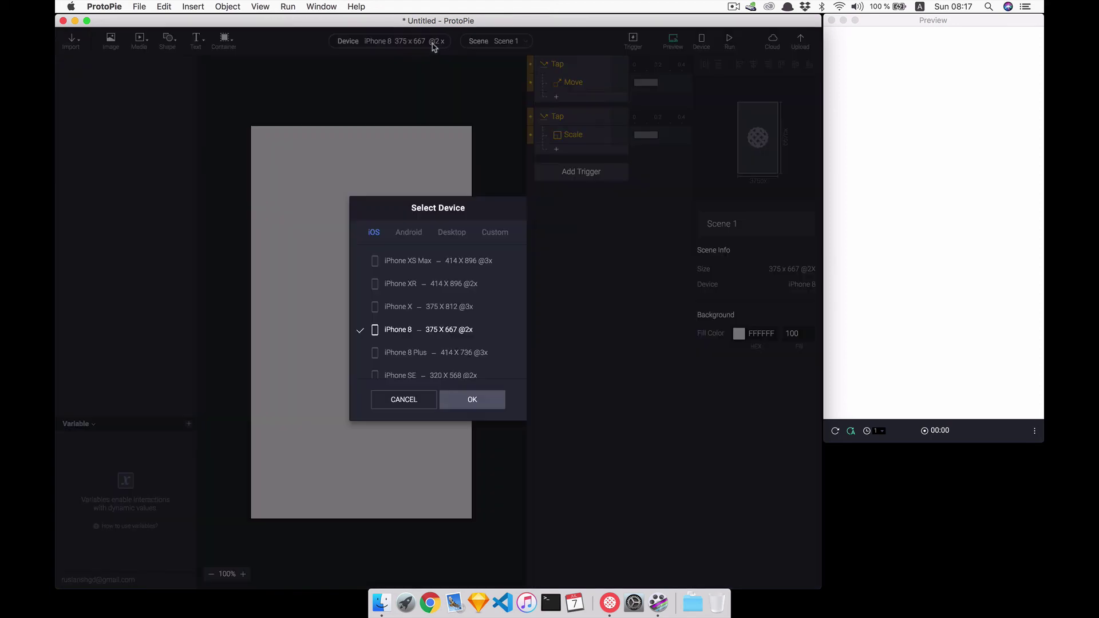
pyautogui.click(387, 309)
pyautogui.click(455, 397)
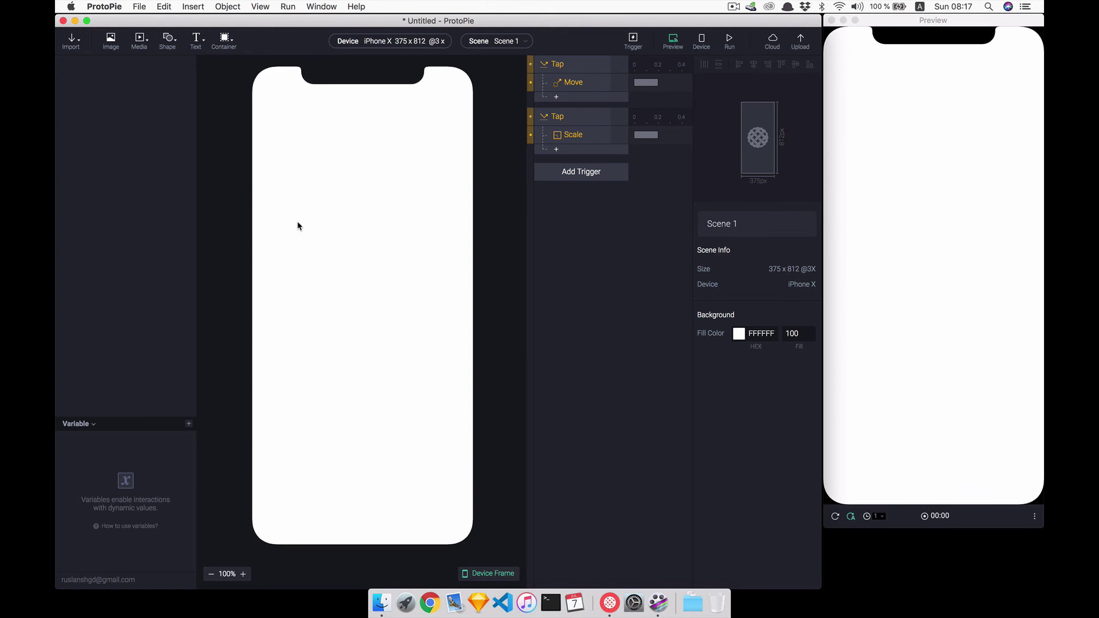
pyautogui.click(478, 576)
pyautogui.click(478, 575)
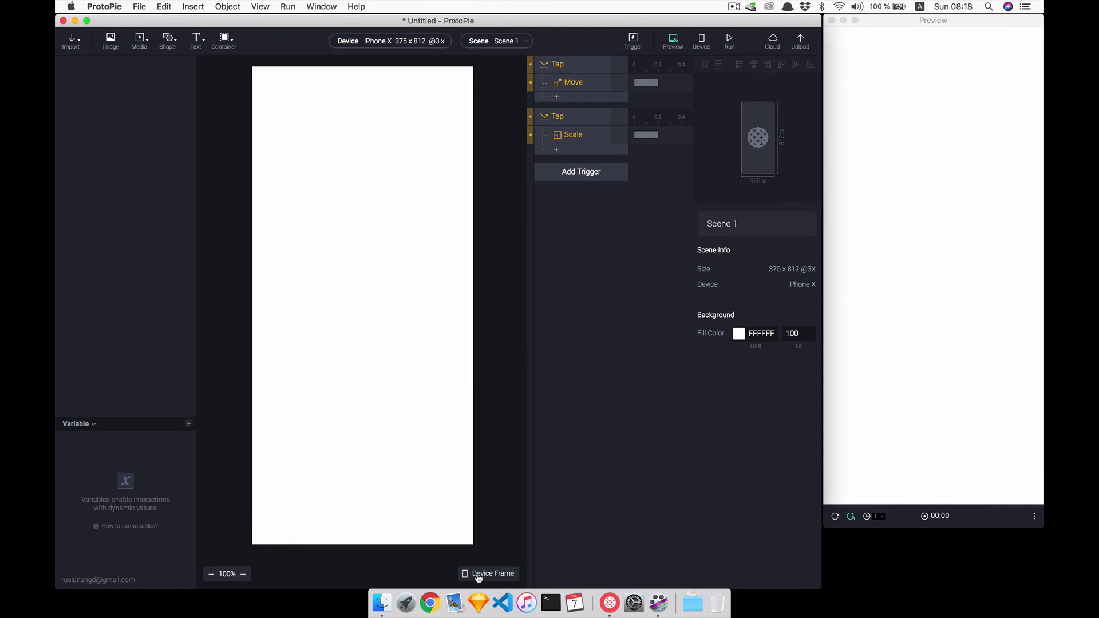
# Step: Switch the device back to iPhone 8 at 375 x 667
pyautogui.click(443, 45)
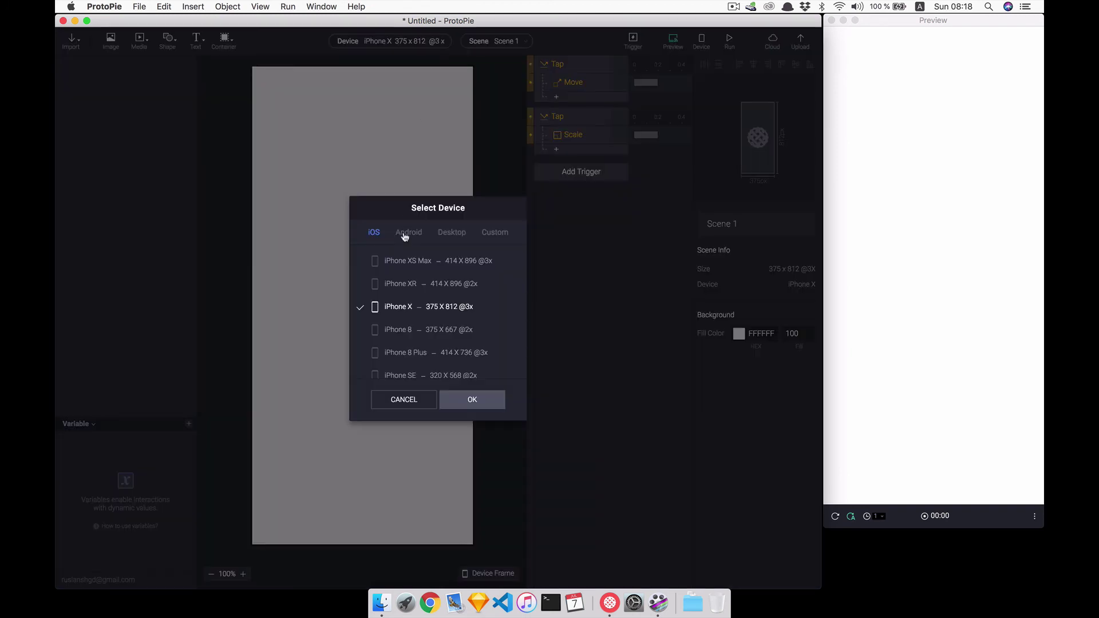
pyautogui.click(402, 330)
pyautogui.click(450, 401)
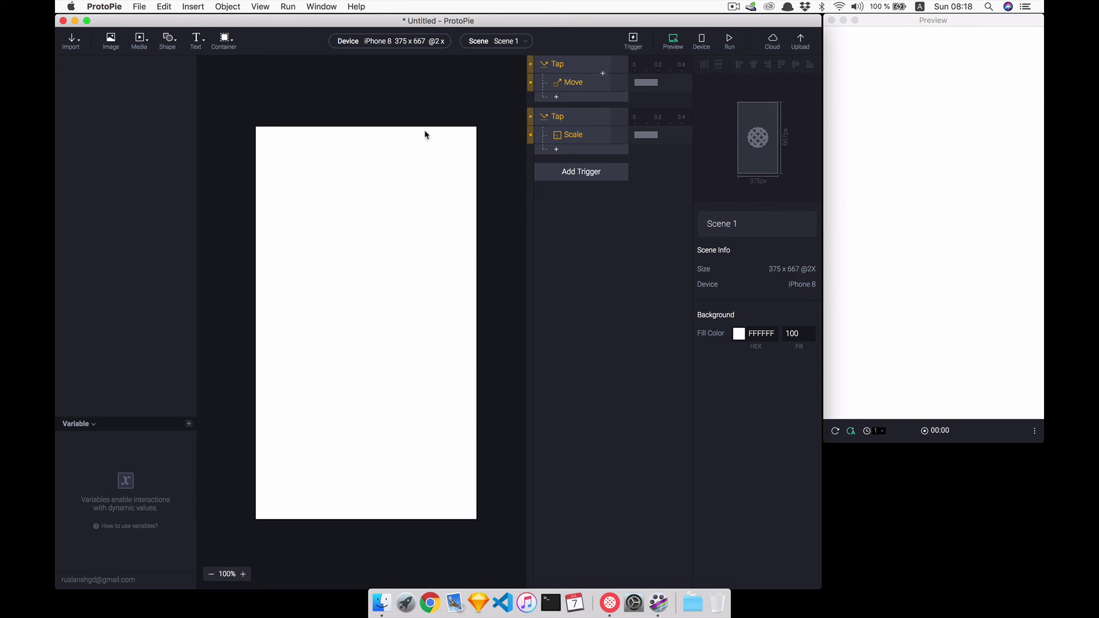
# Step: Insert a 100x100 rectangle near the upper left and inspect the first Tap's Move response
pyautogui.press('r')
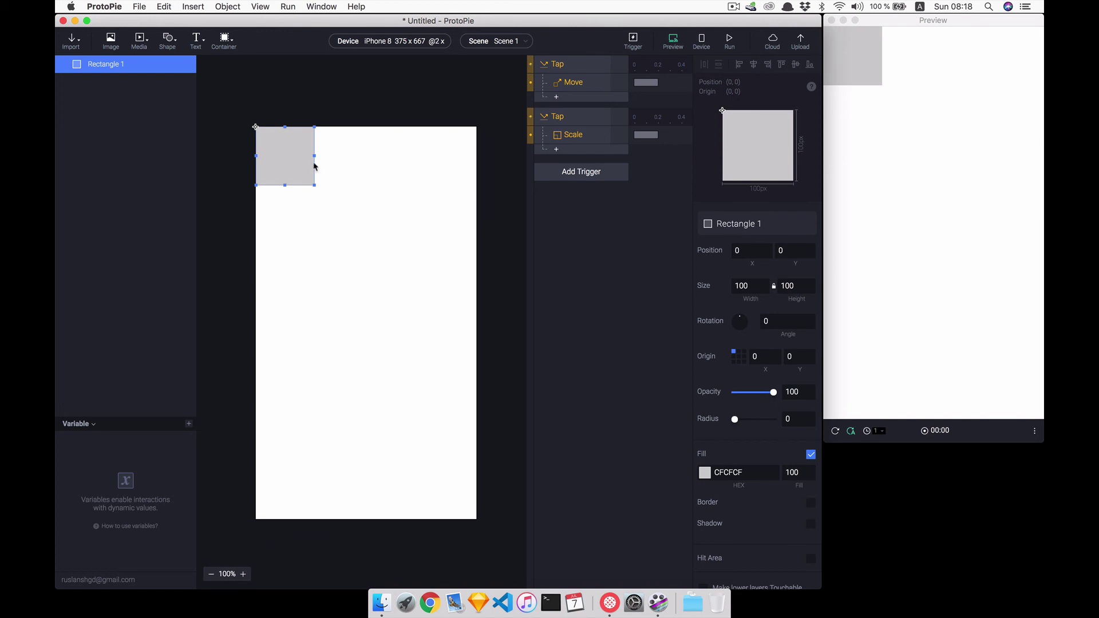
pyautogui.moveTo(314, 165)
pyautogui.mouseDown()
pyautogui.moveTo(366, 201)
pyautogui.moveTo(366, 221)
pyautogui.mouseUp()
pyautogui.click(574, 67)
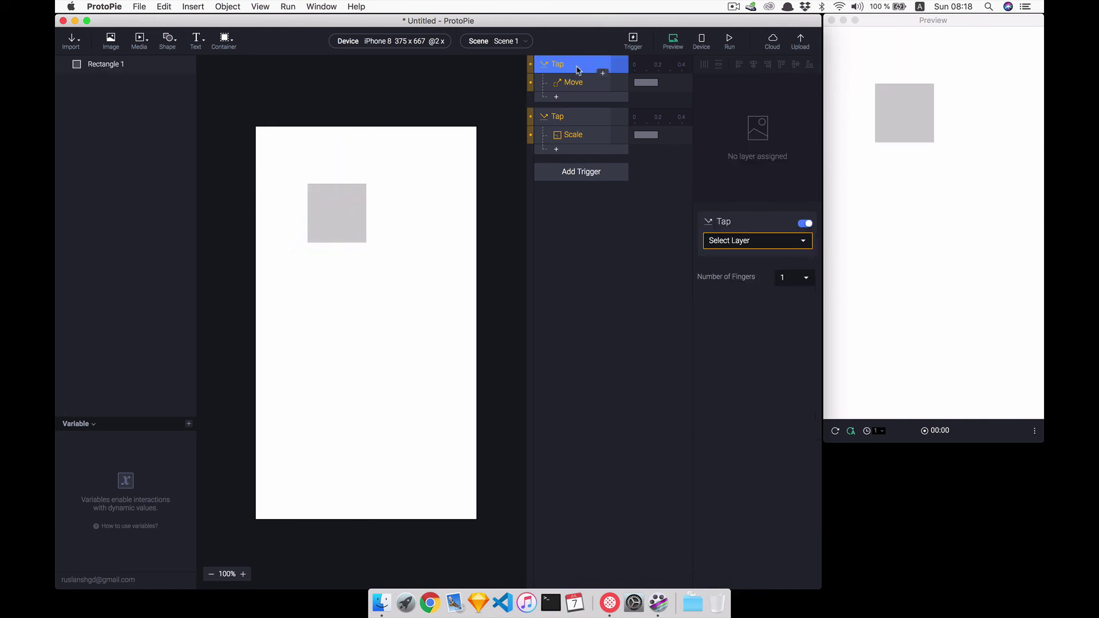
pyautogui.moveTo(571, 64)
pyautogui.click(573, 82)
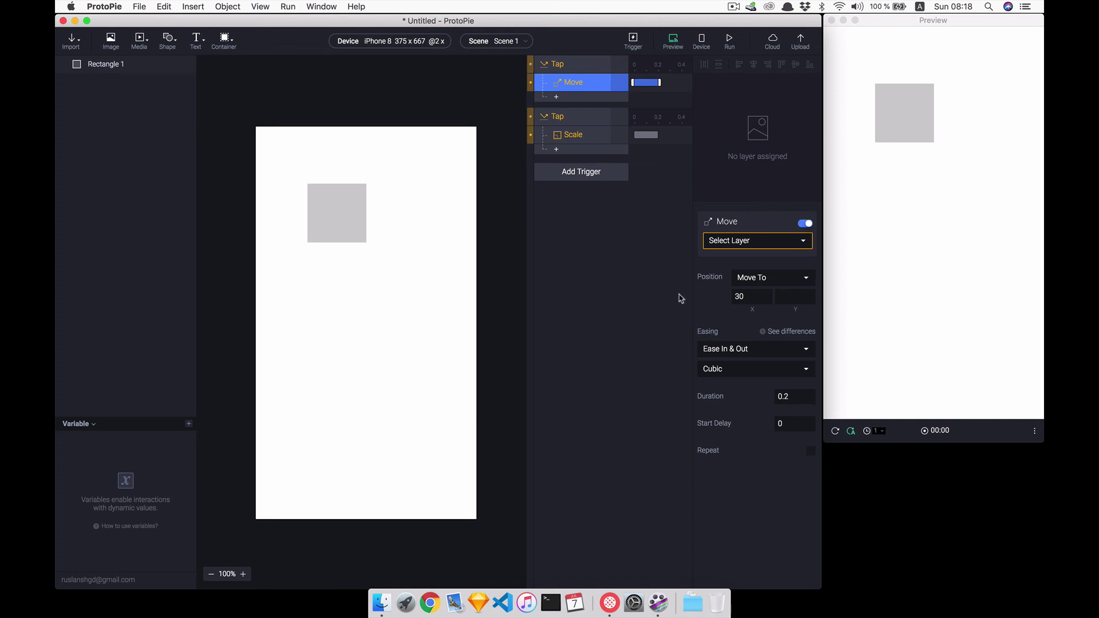
pyautogui.click(965, 272)
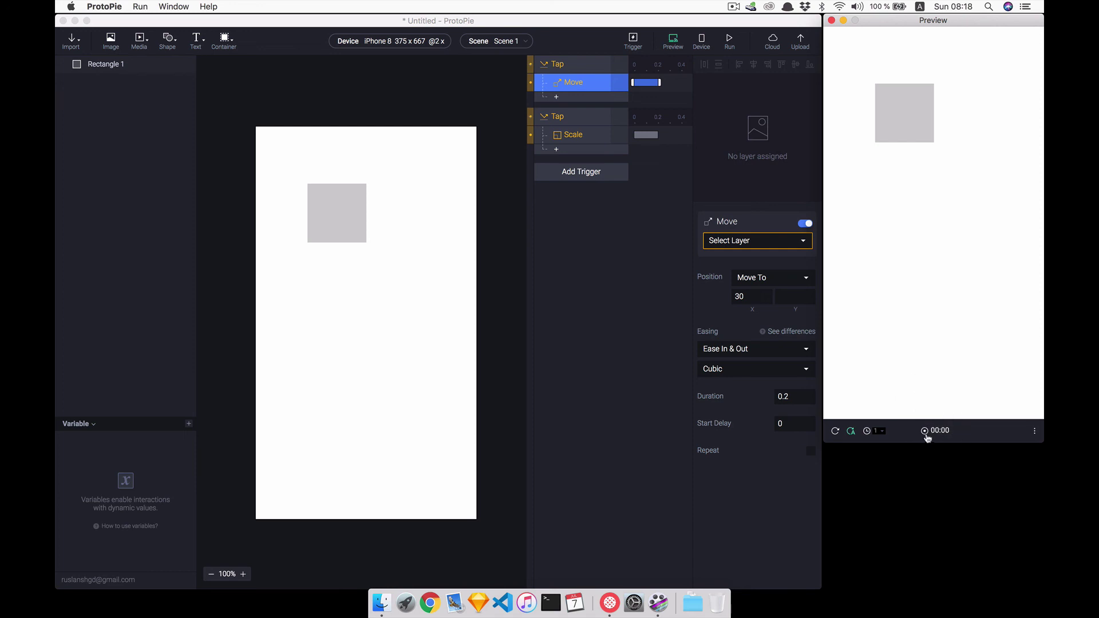
pyautogui.click(877, 431)
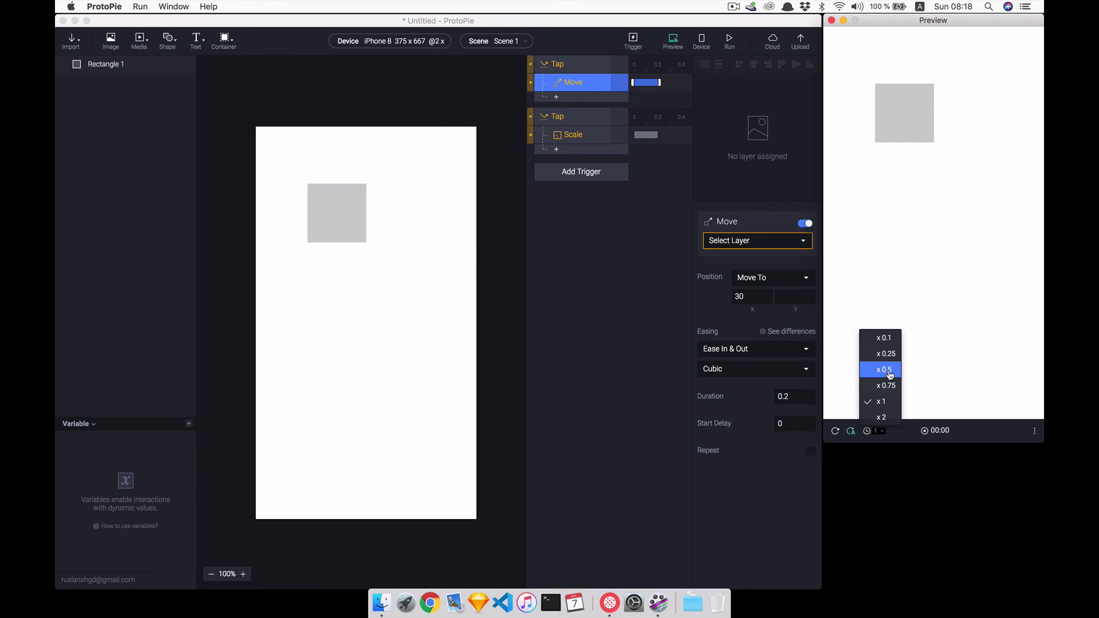
pyautogui.click(915, 311)
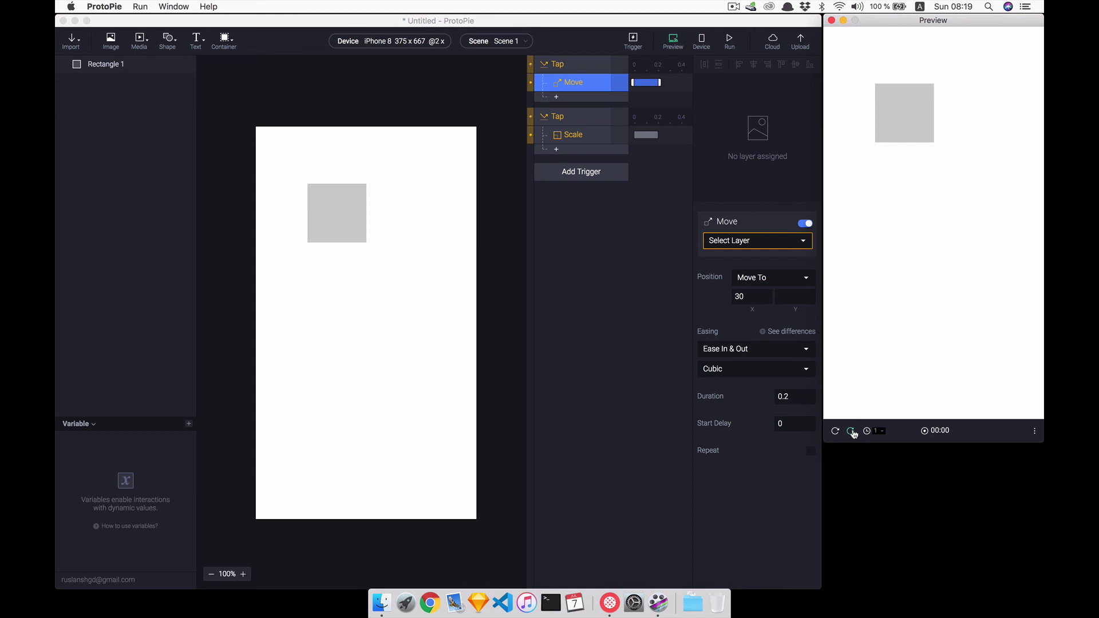
pyautogui.click(852, 431)
pyautogui.click(1034, 431)
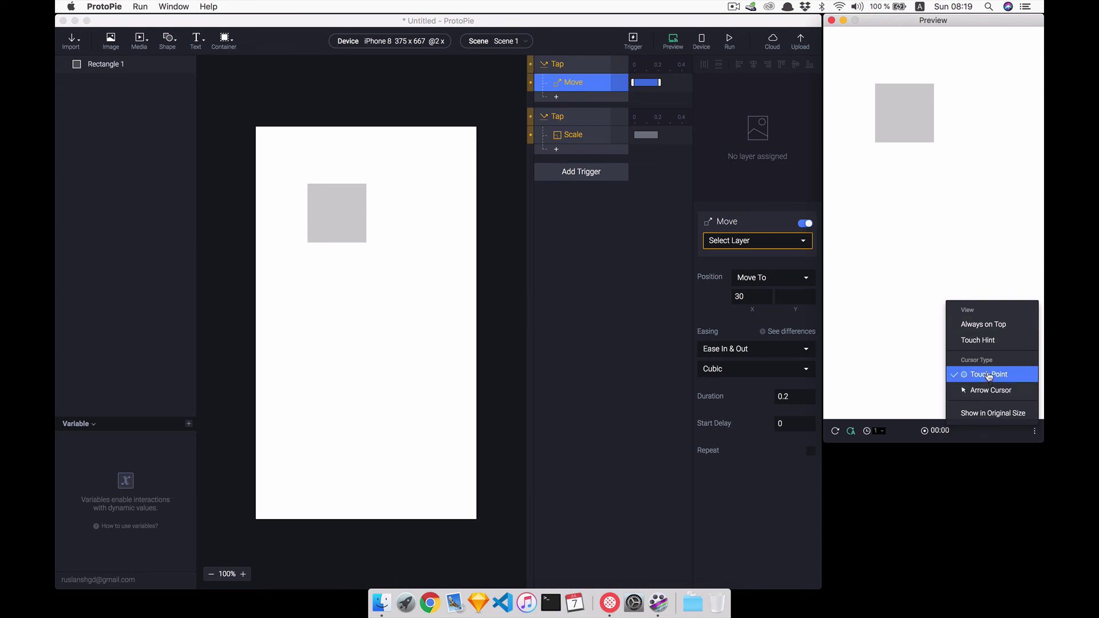
pyautogui.click(917, 415)
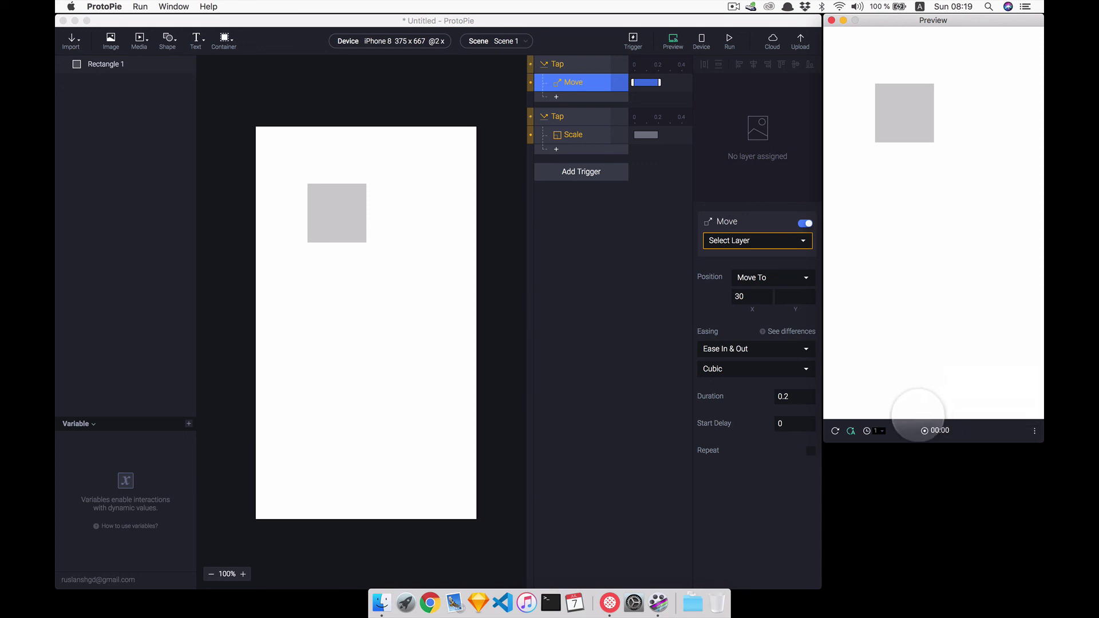